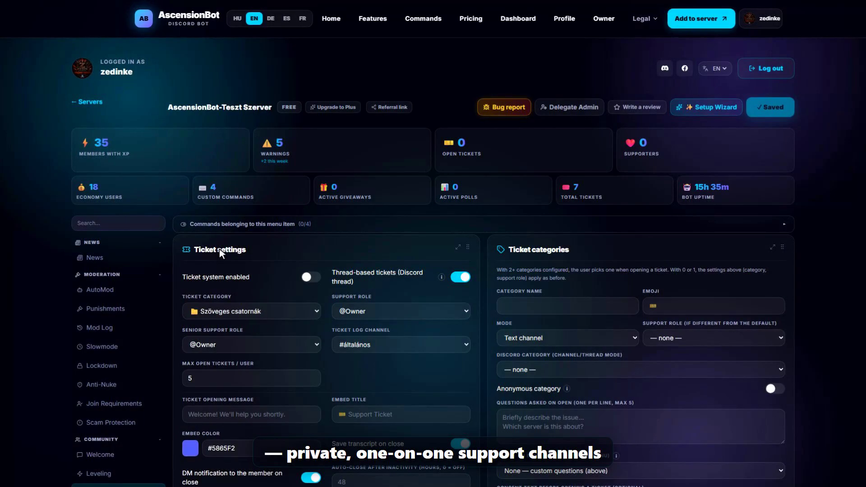
Step: Scroll down the server's Tickets page to the Ticket settings card
{"action": "scroll", "coordinate": [326, 318], "scroll_direction": "down", "scroll_amount": 2}
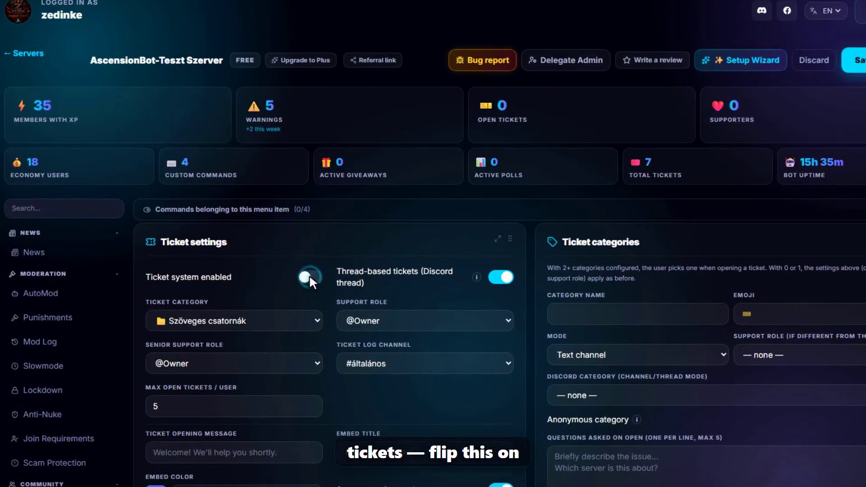
{"action": "left_click", "coordinate": [310, 274]}
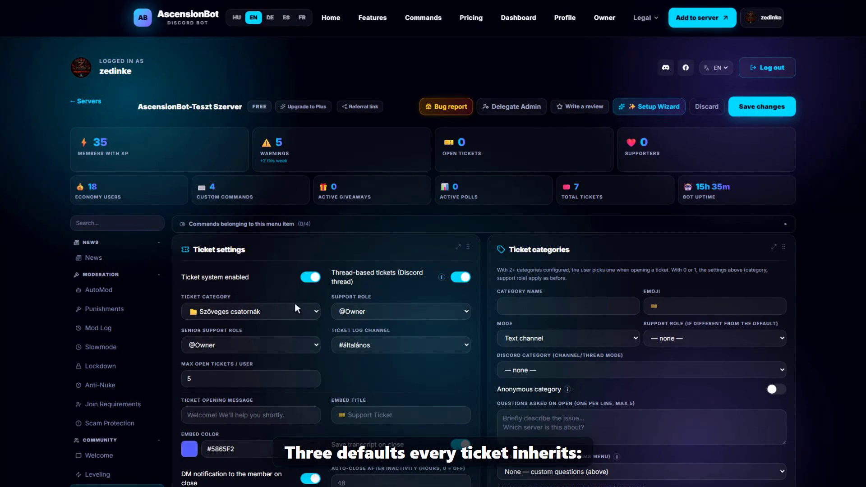
{"action": "left_click", "coordinate": [250, 312]}
{"action": "left_click", "coordinate": [401, 311]}
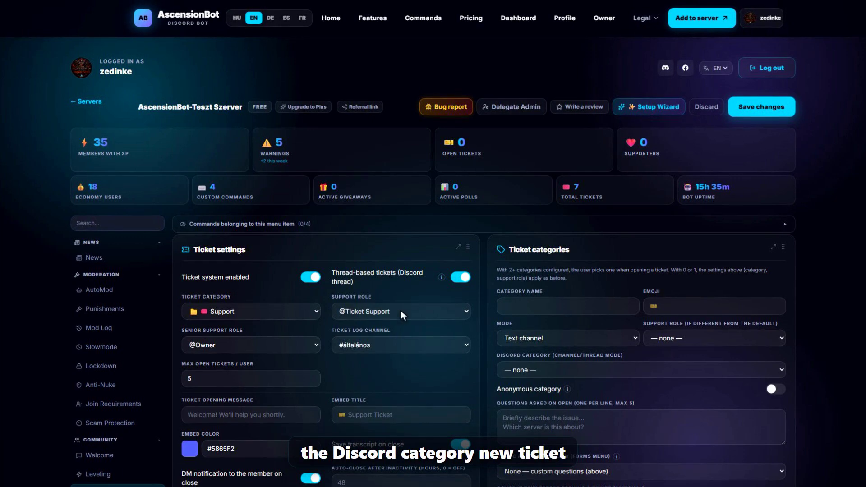
{"action": "left_click", "coordinate": [251, 343]}
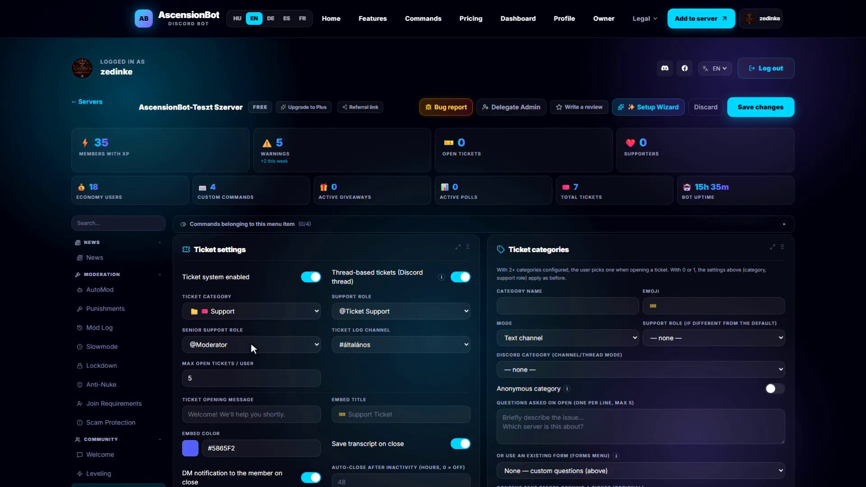
{"action": "left_click", "coordinate": [399, 344]}
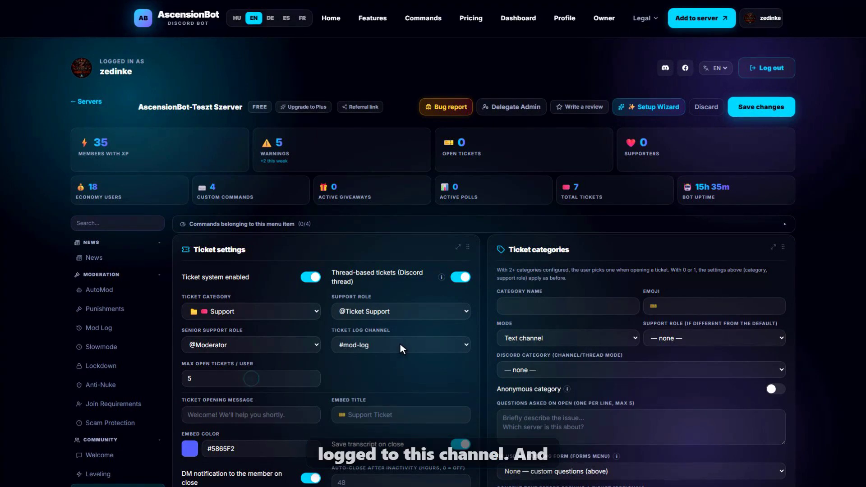
{"action": "double_click", "coordinate": [251, 378]}
{"action": "type", "text": "1"}
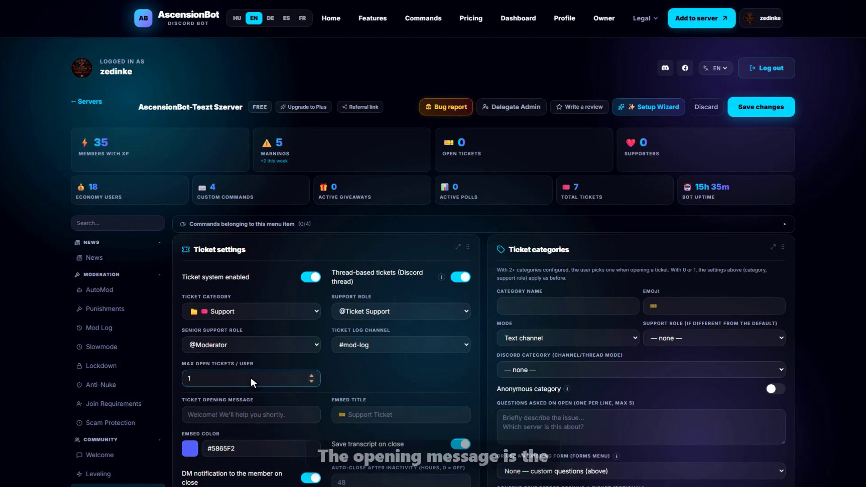
Step: Write the 'Thanks for reaching out' opening message; title the embed '🎫 New Support Ticket', colour #00D4FF
{"action": "left_click", "coordinate": [251, 413]}
{"action": "type", "text": "Thanks for reaching out — a st"}
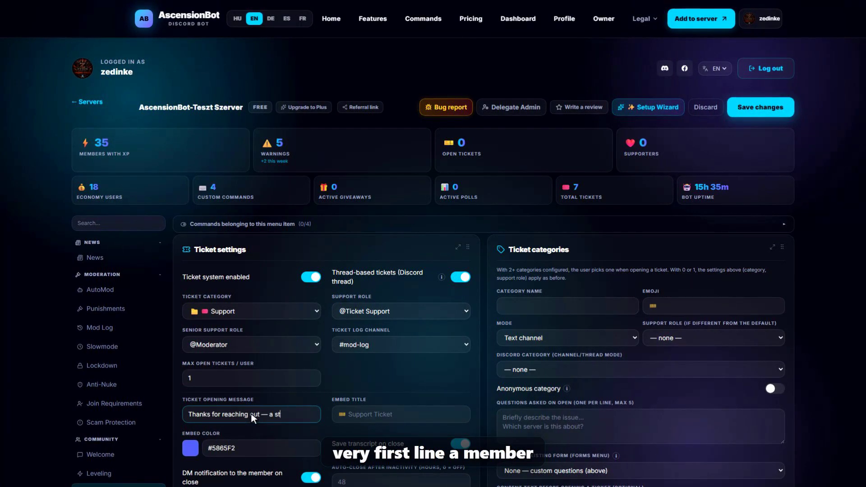
{"action": "type", "text": "aff member will be with you in just a moment."}
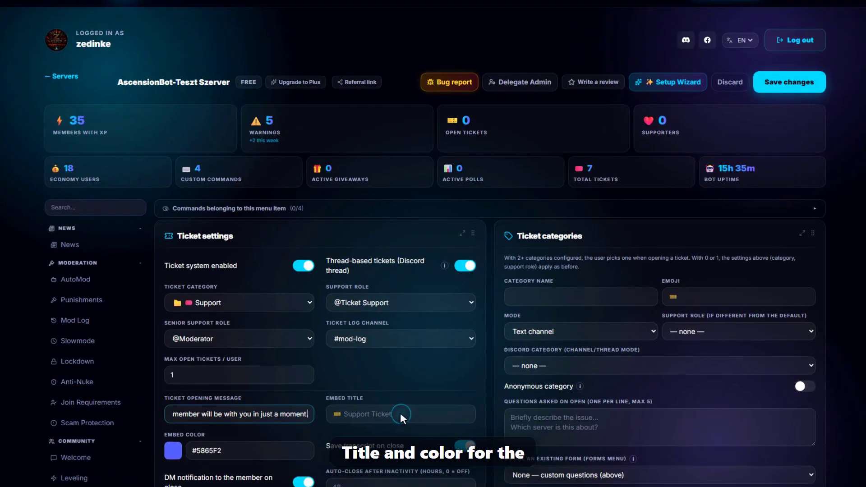
{"action": "left_click", "coordinate": [401, 414]}
{"action": "type", "text": "🎫 New Support Ticket"}
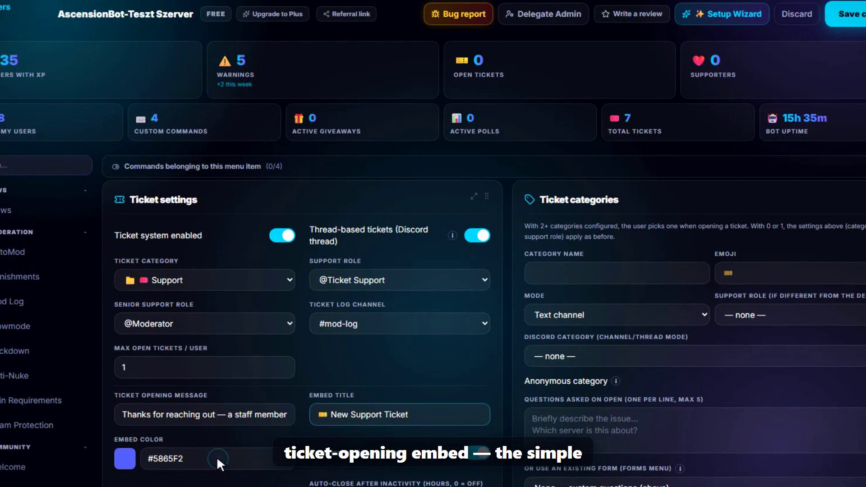
{"action": "triple_click", "coordinate": [219, 458]}
{"action": "type", "text": "#00D4FF"}
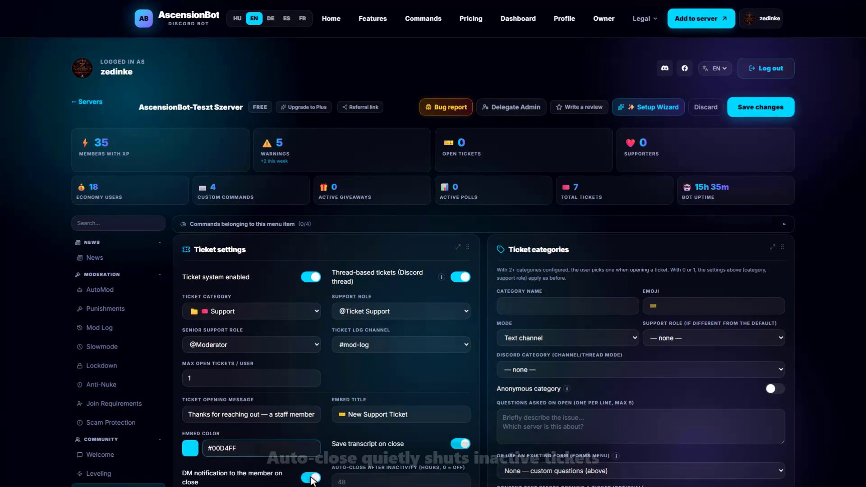
Step: Auto-close tickets after 48 idle hours with a 6-hour warning; post ratings to #staff-chat
{"action": "scroll", "coordinate": [379, 482], "scroll_direction": "down", "scroll_amount": 1}
{"action": "left_click", "coordinate": [401, 479]}
{"action": "type", "text": "48"}
{"action": "scroll", "coordinate": [401, 479], "scroll_direction": "down", "scroll_amount": 6}
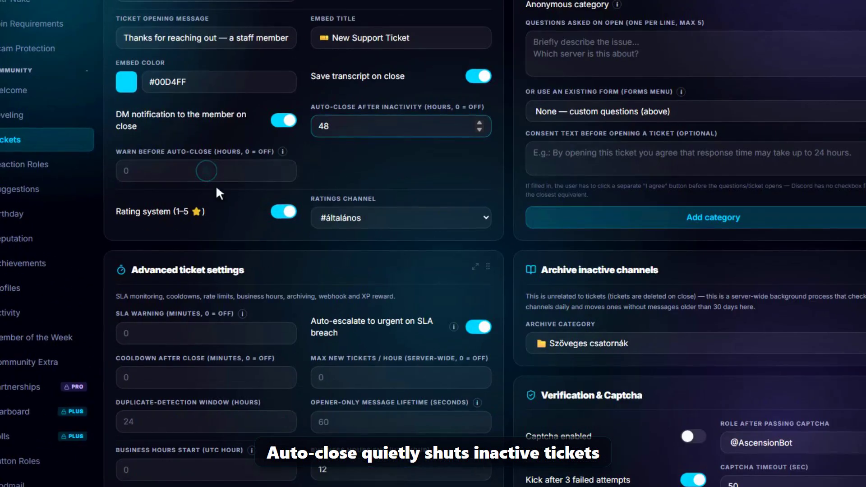
{"action": "left_click", "coordinate": [251, 243]}
{"action": "type", "text": "6"}
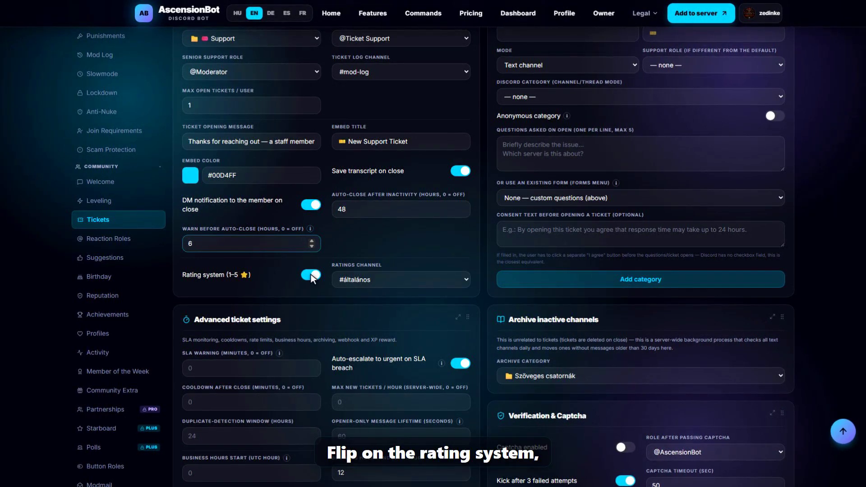
{"action": "left_click", "coordinate": [401, 279]}
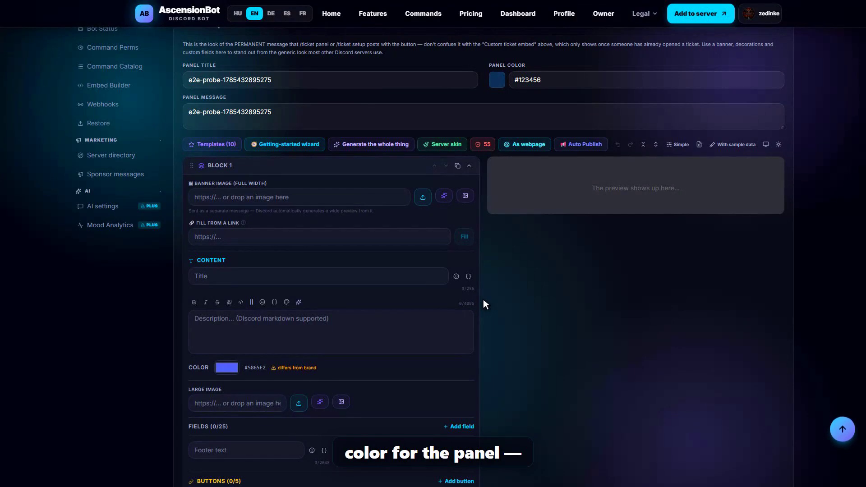
Step: Title the panel '🎫 Support Center', colour it #00D4FF, and add the private-ticket invitation message
{"action": "left_click", "coordinate": [329, 80]}
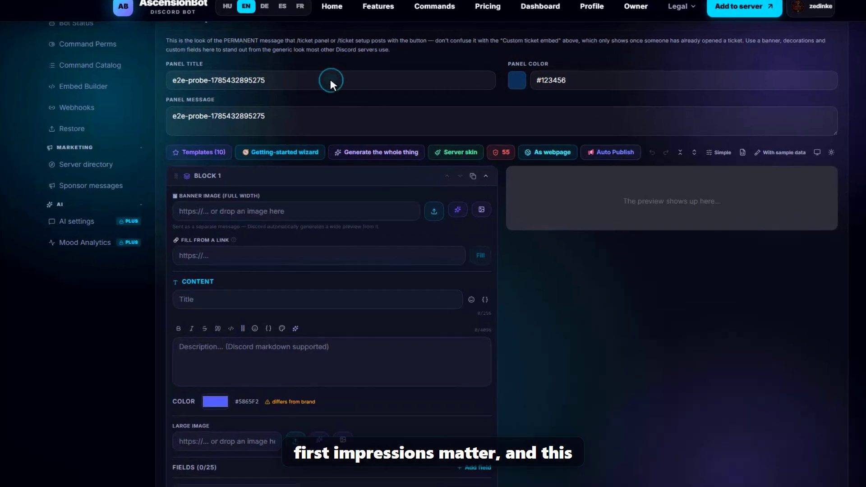
{"action": "key", "text": "ctrl+a"}
{"action": "type", "text": "🎫 Support Center"}
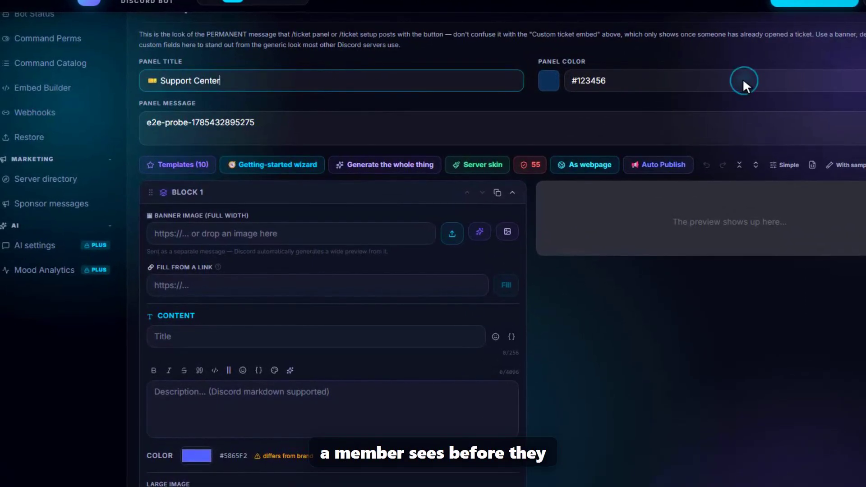
{"action": "triple_click", "coordinate": [742, 81]}
{"action": "type", "text": "#00D4FF"}
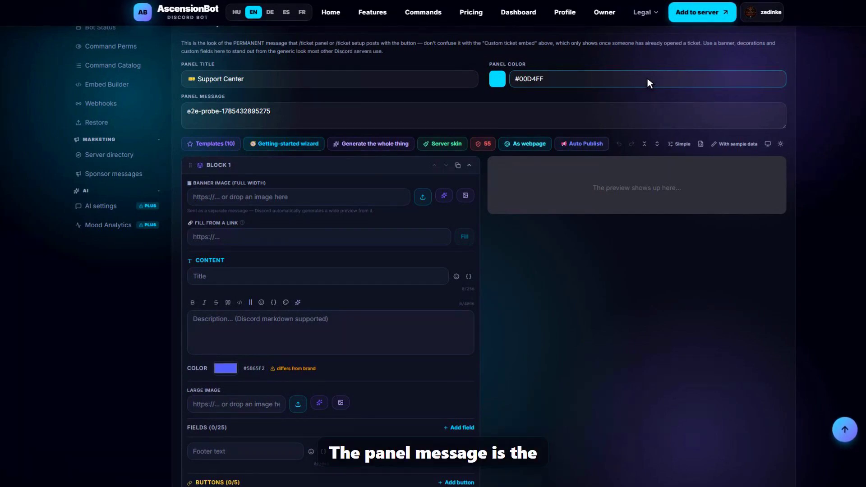
{"action": "triple_click", "coordinate": [484, 116]}
{"action": "type", "text": "Need help? Clic"}
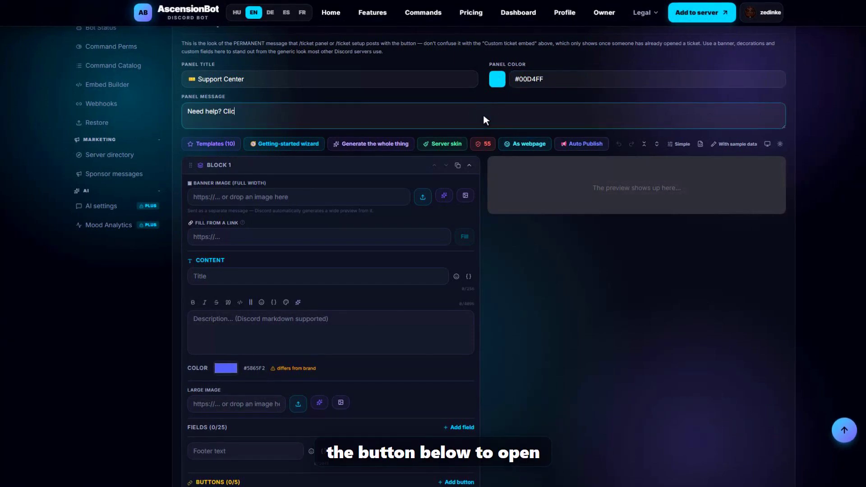
{"action": "type", "text": "k the button below to open a private ticket with our support team."}
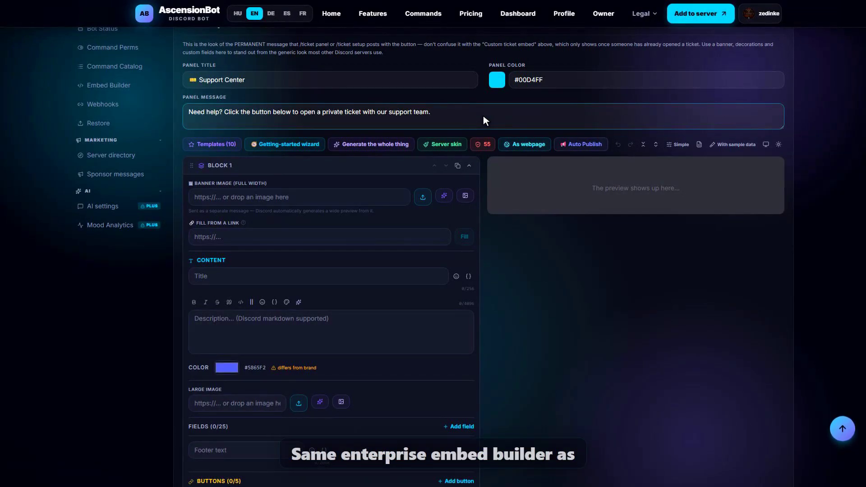
{"action": "left_click", "coordinate": [212, 143]}
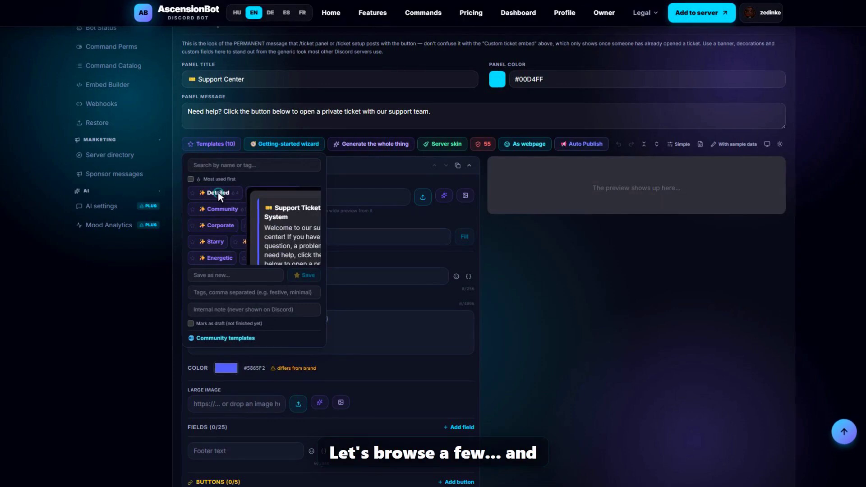
Step: Apply the Detailed template, retitle it 'Welcome to Support', and rewrite its description
{"action": "left_click", "coordinate": [217, 192]}
{"action": "left_click", "coordinate": [210, 144]}
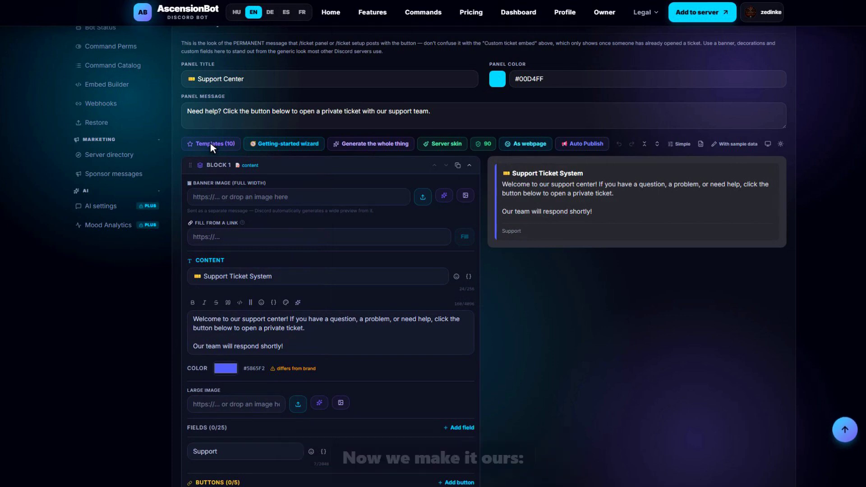
{"action": "left_click", "coordinate": [317, 275]}
{"action": "key", "text": "ctrl+BackSpace"}
{"action": "key", "text": "ctrl+BackSpace"}
{"action": "key", "text": "ctrl+BackSpace"}
{"action": "type", "text": "Welcome to Support"}
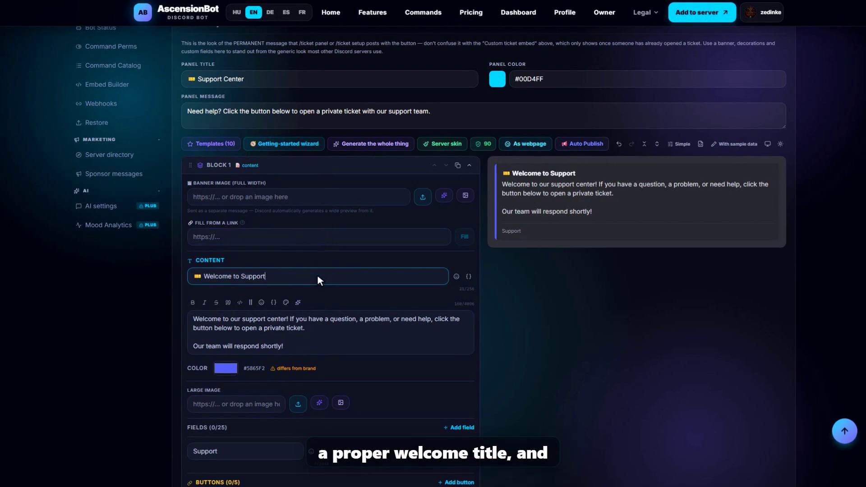
{"action": "left_click", "coordinate": [330, 331]}
{"action": "key", "text": "ctrl+a"}
{"action": "type", "text": "Have a question or ran into a problem? Click the bu"}
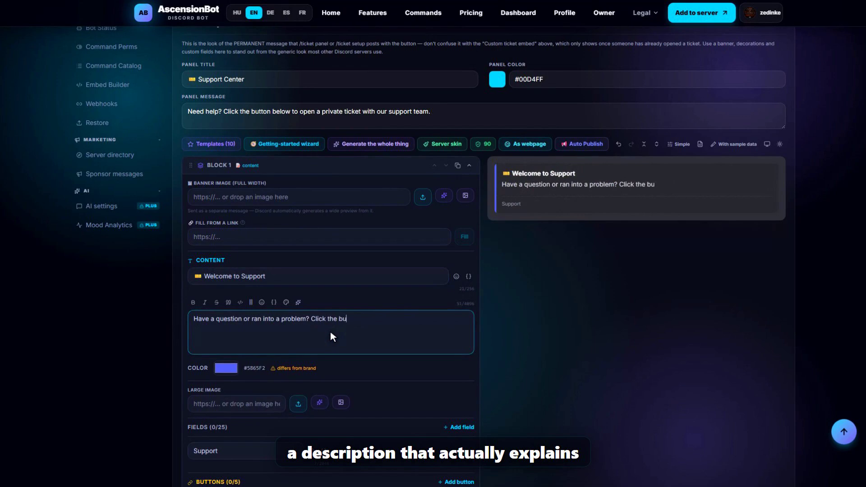
{"action": "type", "text": "tton below and a private ticket opens just for you and our team — usually answered within the hour."}
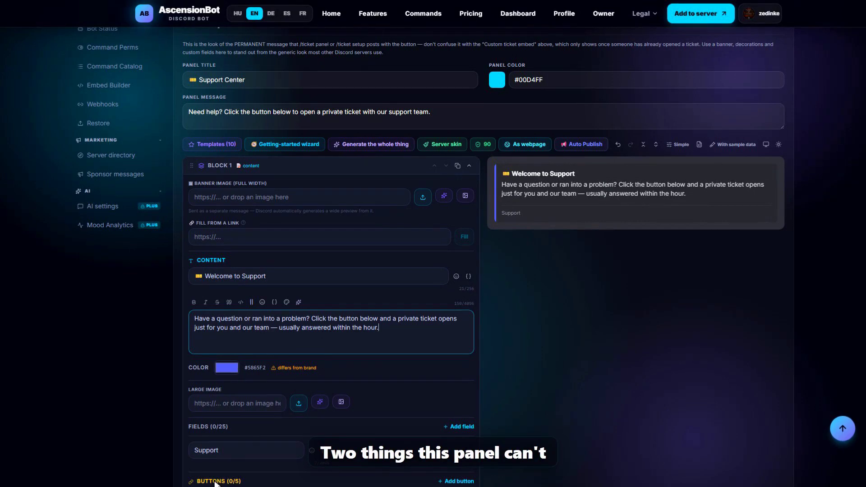
{"action": "scroll", "coordinate": [216, 482], "scroll_direction": "down", "scroll_amount": 7}
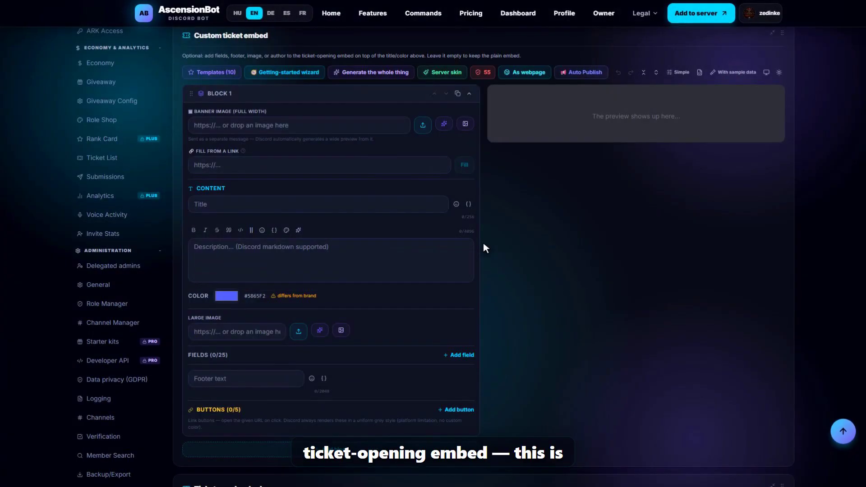
Step: Scroll to bring the empty Custom ticket embed editor into view
{"action": "scroll", "coordinate": [483, 242], "scroll_direction": "up", "scroll_amount": 1}
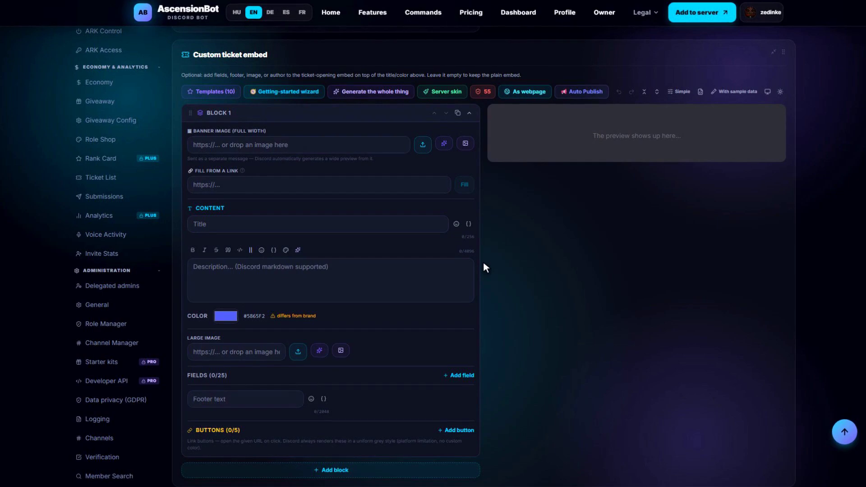
Step: Title the custom embed '🎫 Your Ticket Is Open' with a description thanking **{opener}** for reaching out
{"action": "left_click", "coordinate": [211, 91]}
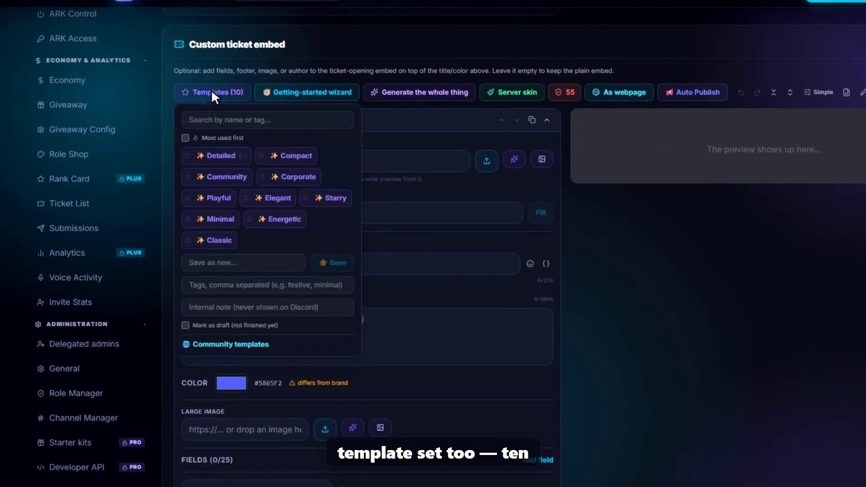
{"action": "mouse_move", "coordinate": [213, 215]}
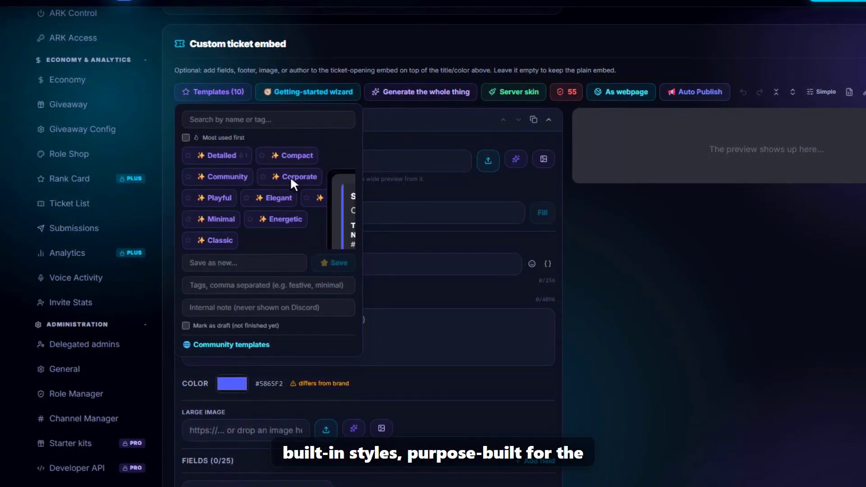
{"action": "mouse_move", "coordinate": [279, 218]}
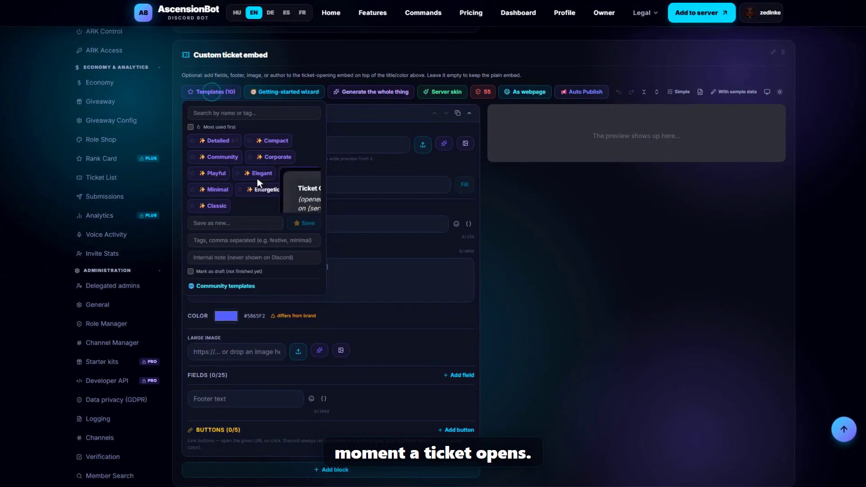
{"action": "left_click", "coordinate": [211, 92]}
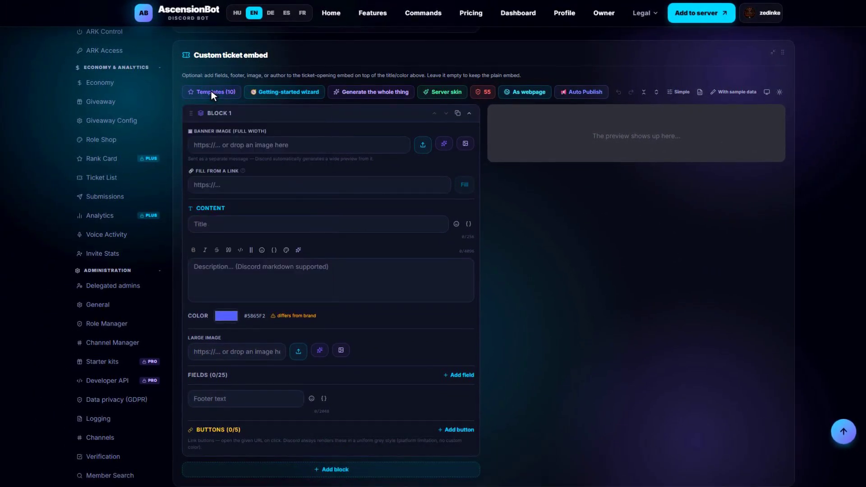
{"action": "left_click", "coordinate": [317, 222]}
{"action": "type", "text": "🎫 Your Ticket Is Open"}
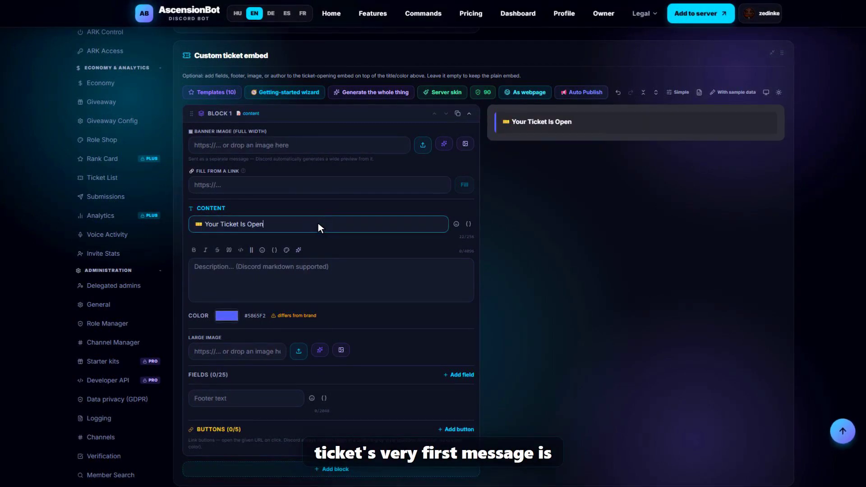
{"action": "left_click", "coordinate": [331, 279]}
{"action": "type", "text": "Thanks for reaching out, **{opener}**! Describe your issue in detail so we can help as fast as possible."}
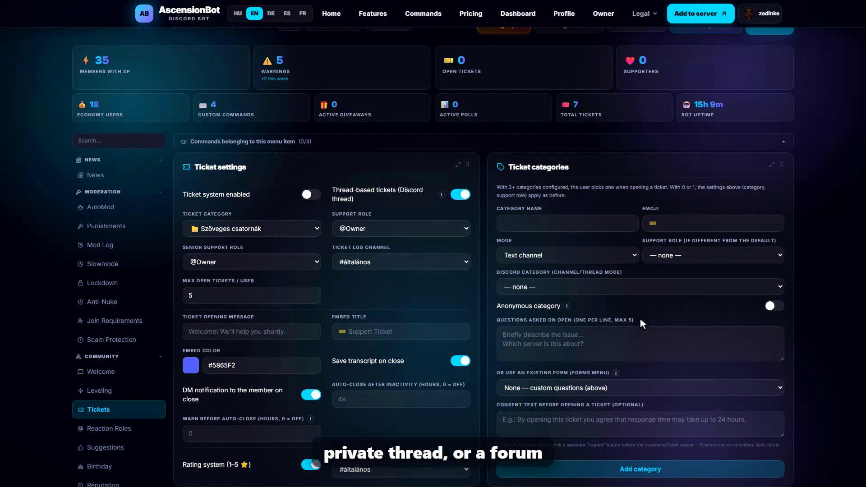
{"action": "left_click", "coordinate": [568, 223]}
{"action": "type", "text": "Billing"}
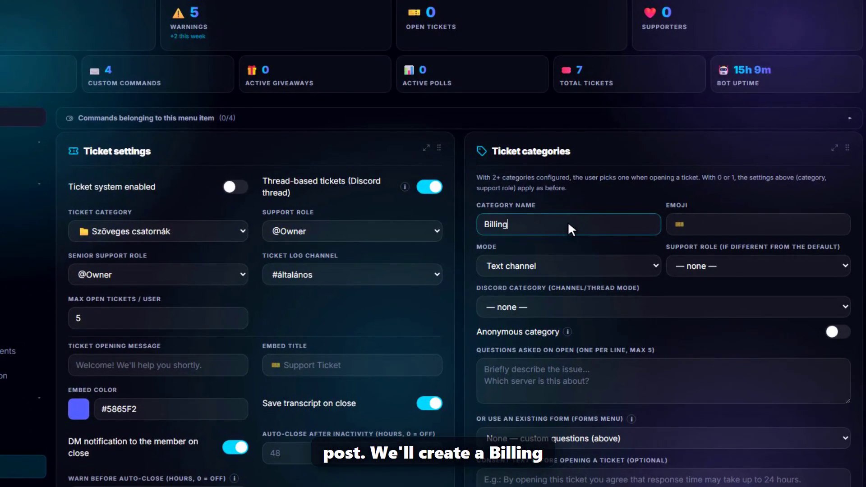
{"action": "left_click", "coordinate": [753, 224]}
{"action": "type", "text": "💳"}
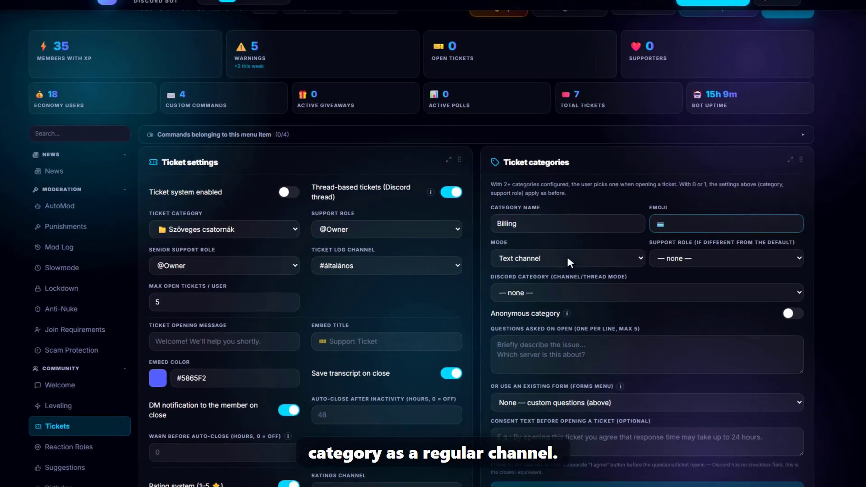
{"action": "key", "text": "Down"}
{"action": "key", "text": "Down"}
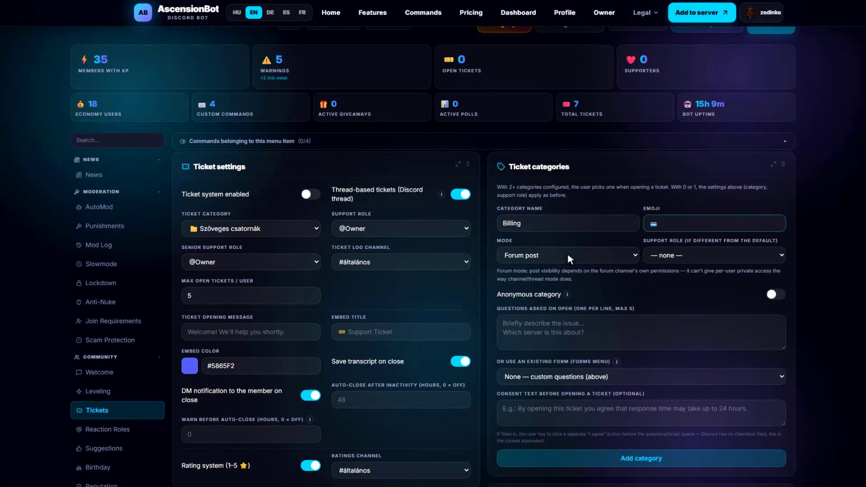
{"action": "key", "text": "Up"}
{"action": "key", "text": "Up"}
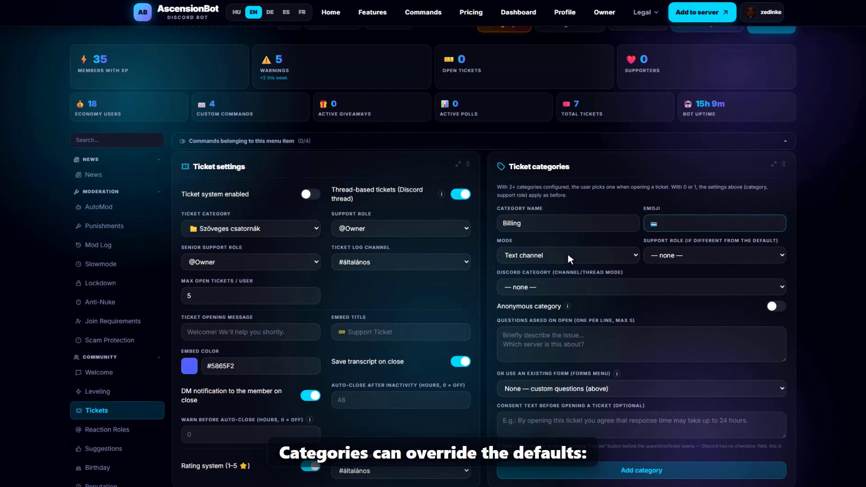
{"action": "left_click", "coordinate": [714, 254]}
{"action": "left_click", "coordinate": [641, 287]}
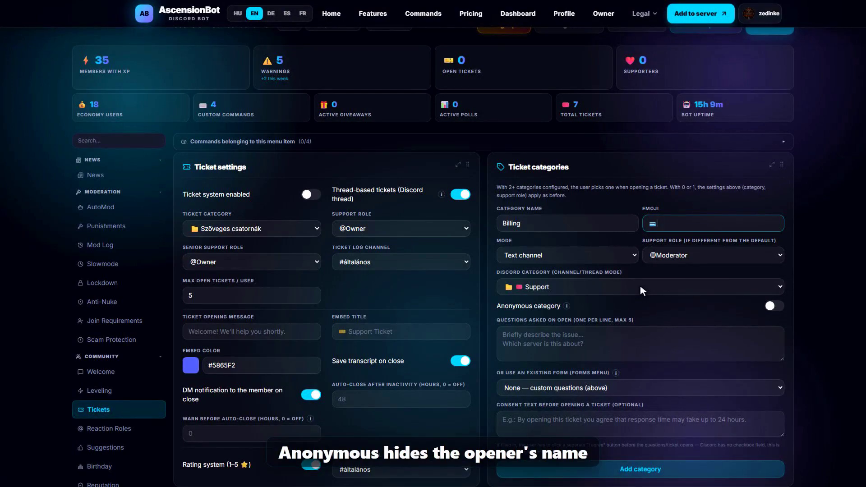
{"action": "left_click", "coordinate": [774, 306]}
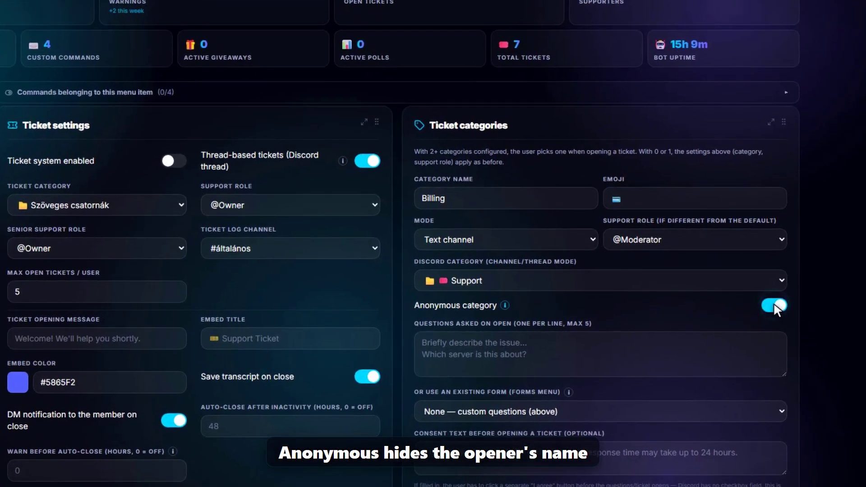
Step: Add two opening questions (product/subscription, when noticed) and consent text about 24-hour weekend response times
{"action": "left_click", "coordinate": [599, 352]}
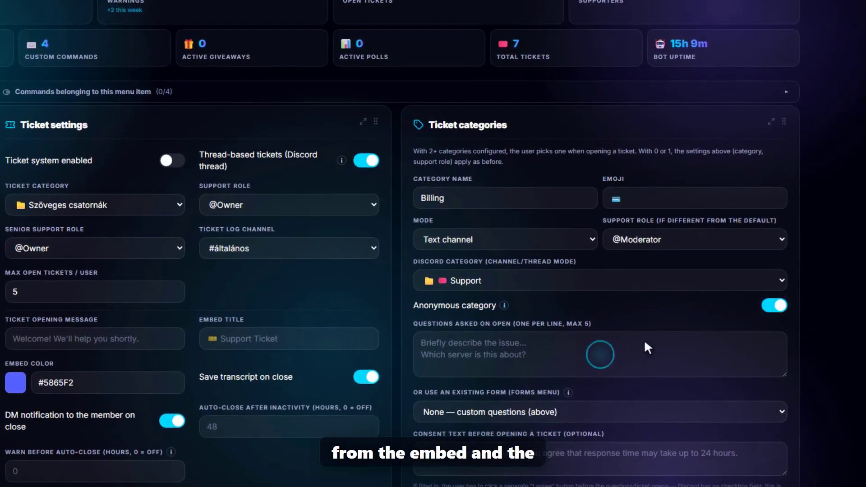
{"action": "type", "text": "Which product or subscription is this about?"}
{"action": "key", "text": "Return"}
{"action": "type", "text": "When did you notice the issue?"}
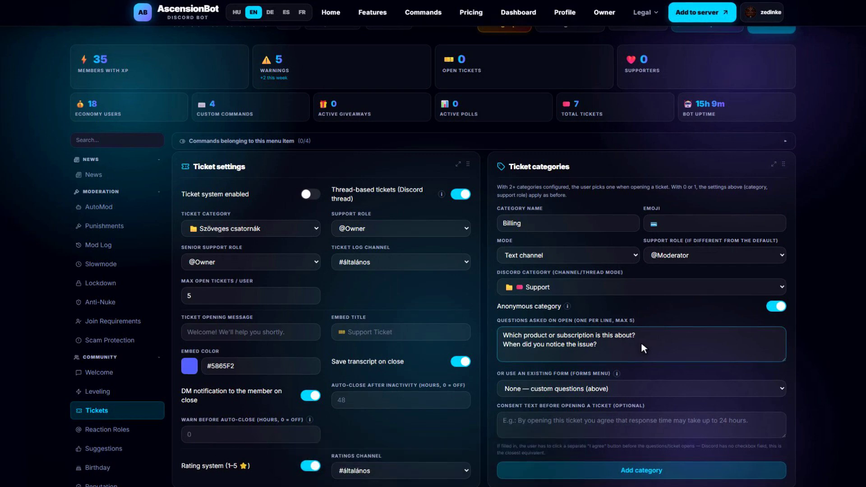
{"action": "left_click", "coordinate": [640, 423]}
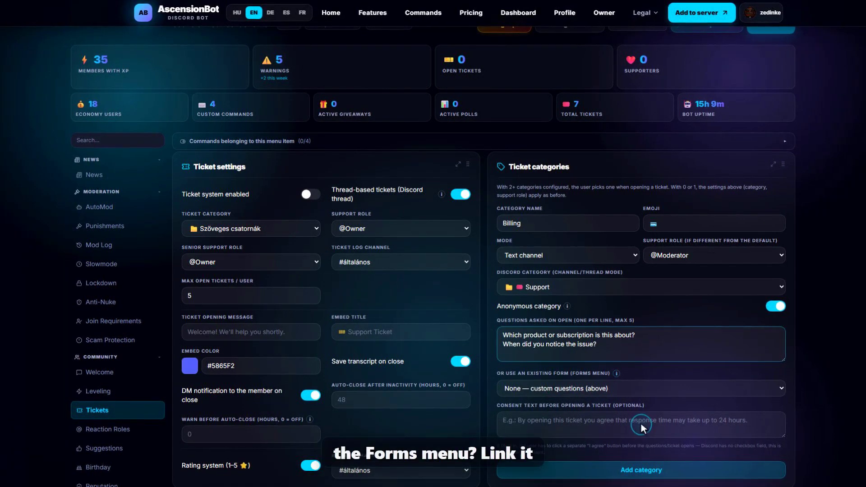
{"action": "type", "text": "By opening this ticket you agree that response times may take up to 24 hours on weekends."}
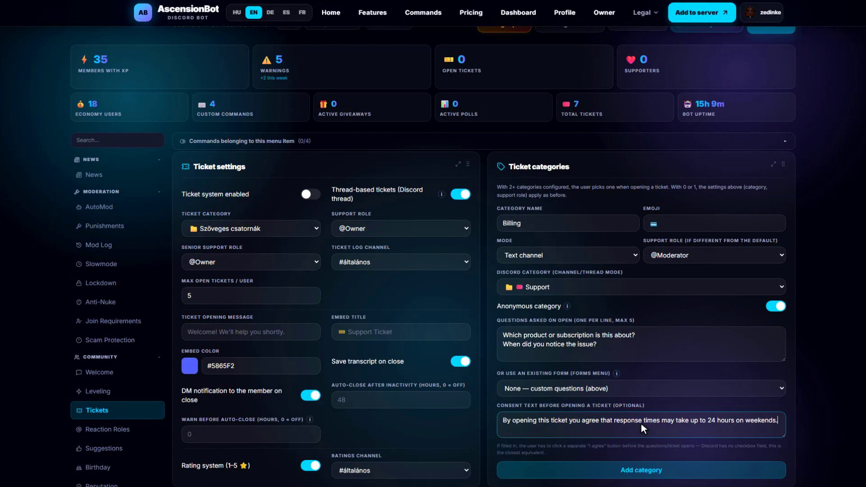
Step: Save the Billing category, then reopen the server's Tickets page and load Billing for editing
{"action": "left_click", "coordinate": [641, 469]}
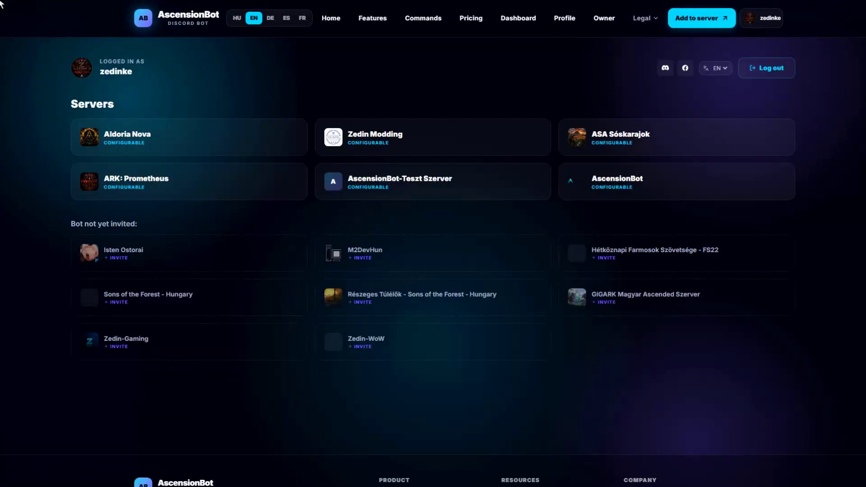
{"action": "left_click", "coordinate": [432, 180]}
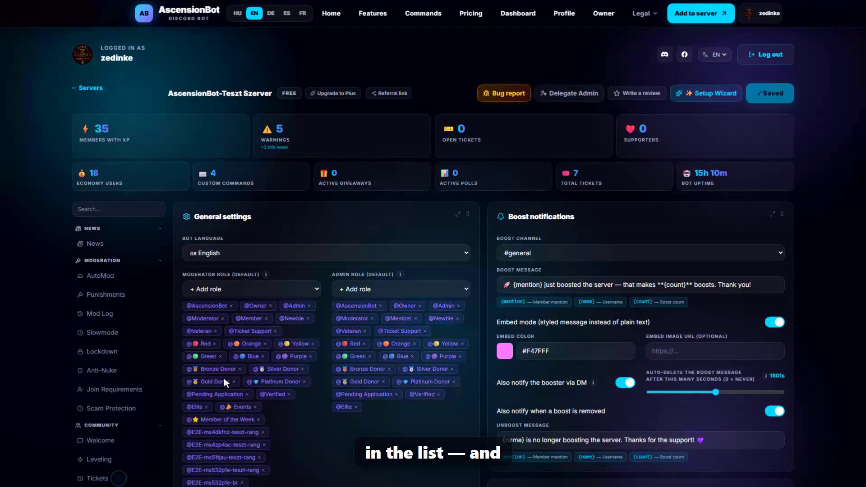
{"action": "left_click", "coordinate": [120, 479]}
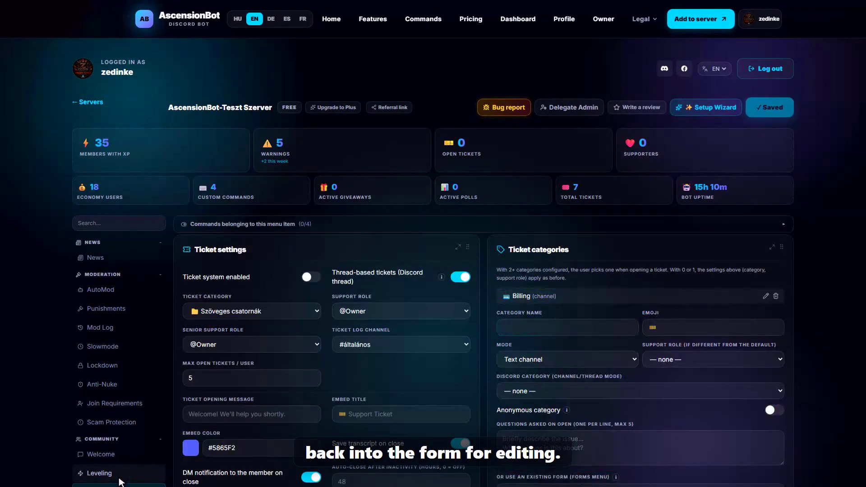
{"action": "scroll", "coordinate": [120, 482], "scroll_direction": "down", "scroll_amount": 2}
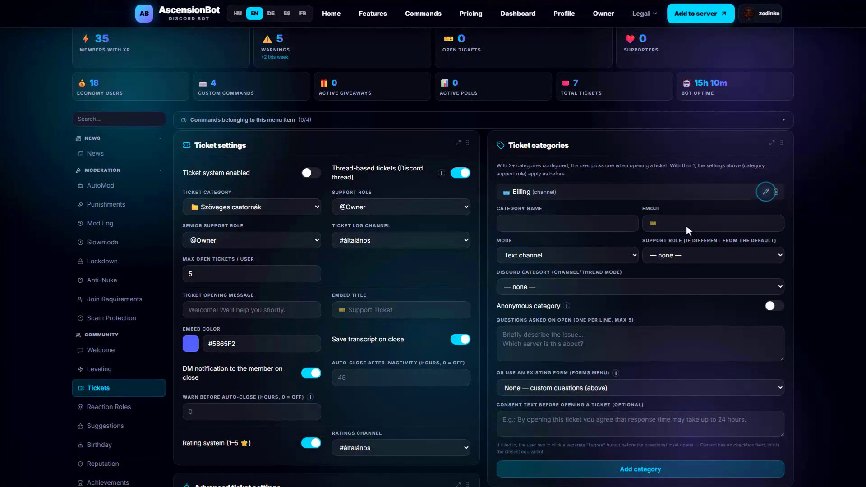
{"action": "left_click", "coordinate": [766, 192]}
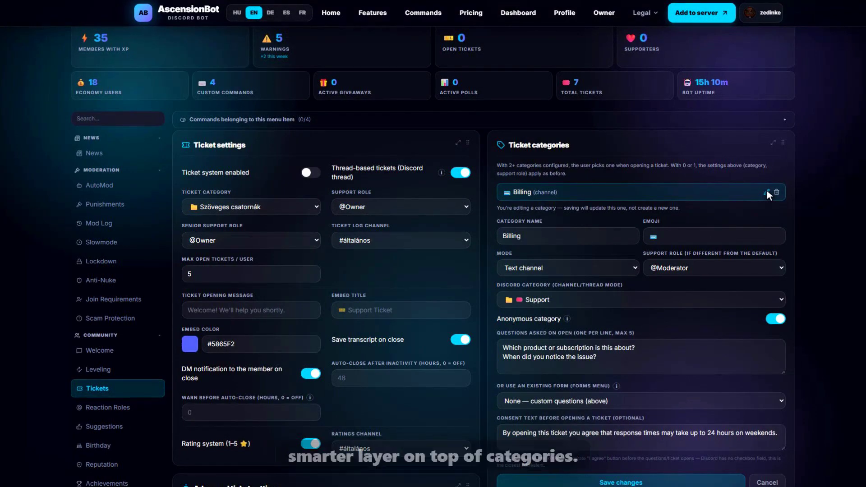
{"action": "scroll", "coordinate": [767, 192], "scroll_direction": "down", "scroll_amount": 20}
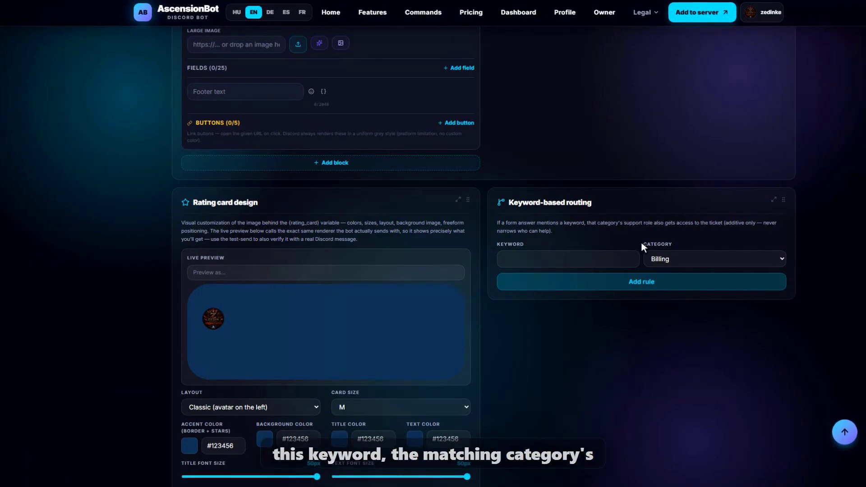
Step: Add a keyword routing rule sending 'refund' tickets to Billing
{"action": "left_click", "coordinate": [567, 260]}
{"action": "type", "text": "refund"}
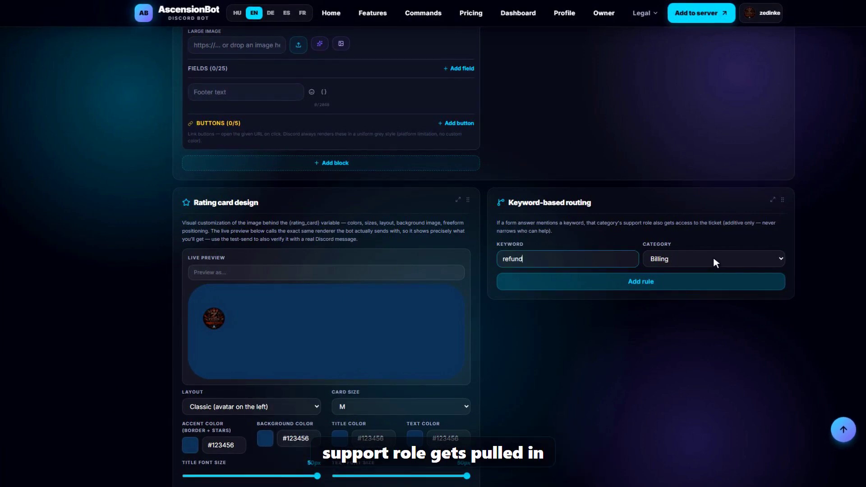
{"action": "left_click", "coordinate": [641, 281]}
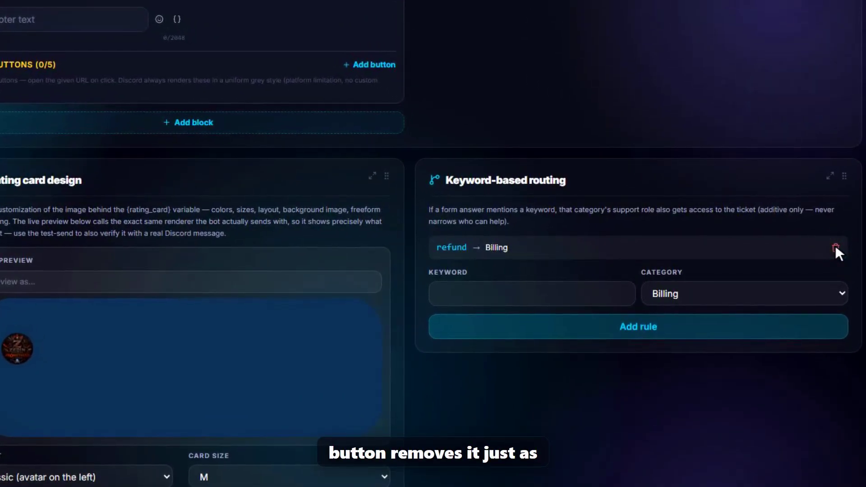
Step: Delete the refund routing rule and the Billing category
{"action": "left_click", "coordinate": [835, 246]}
{"action": "scroll", "coordinate": [835, 245], "scroll_direction": "up", "scroll_amount": 20}
{"action": "left_click", "coordinate": [793, 104]}
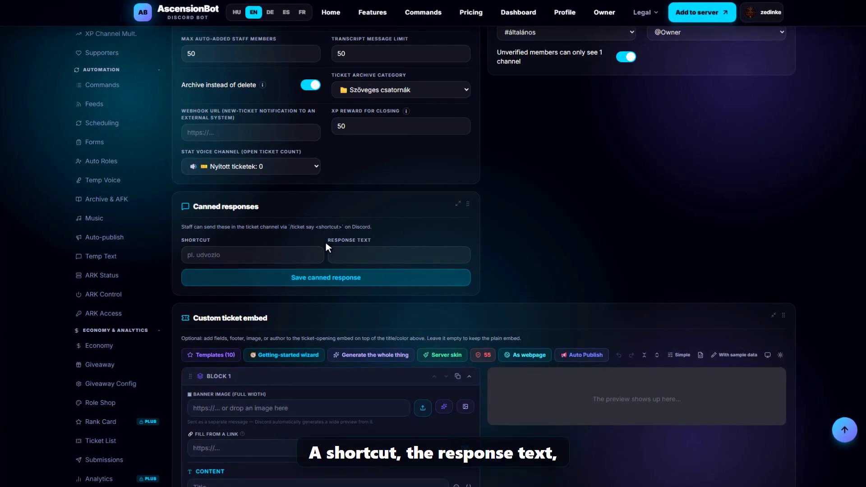
Step: Save a 'refund-policy' canned response about refunds within 3–5 business days, then delete it
{"action": "left_click", "coordinate": [252, 255]}
{"action": "type", "text": "refund-policy"}
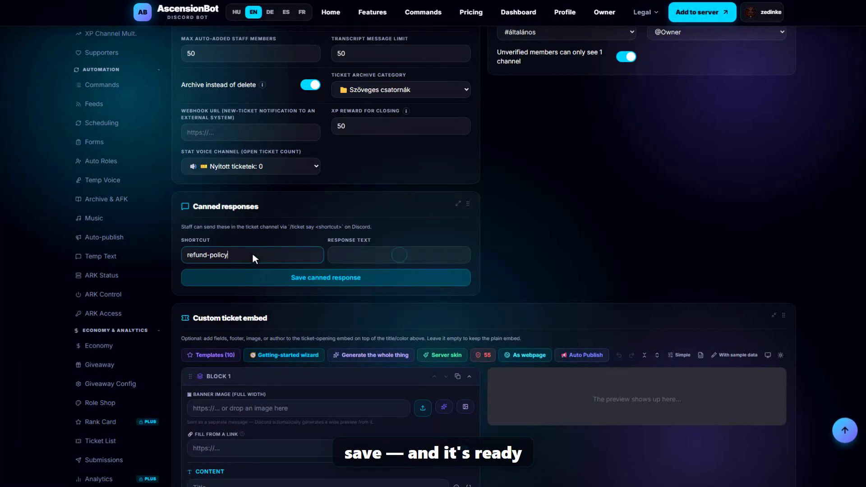
{"action": "left_click", "coordinate": [399, 255]}
{"action": "type", "text": "Refunds are processed within 3–5 busin"}
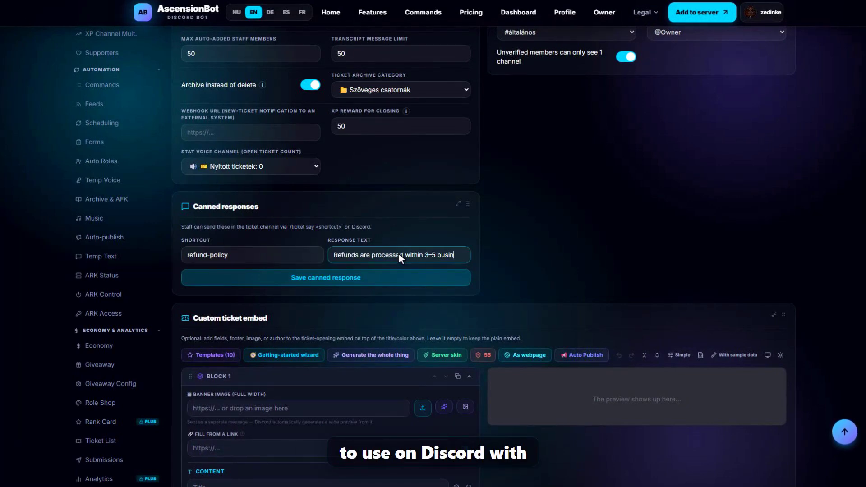
{"action": "type", "text": "ess days once approved by a manager."}
{"action": "left_click", "coordinate": [325, 277]}
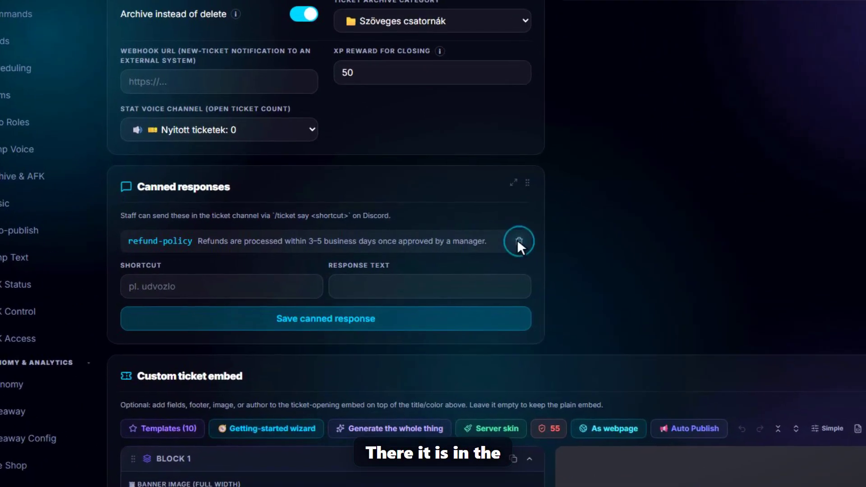
{"action": "left_click", "coordinate": [461, 245]}
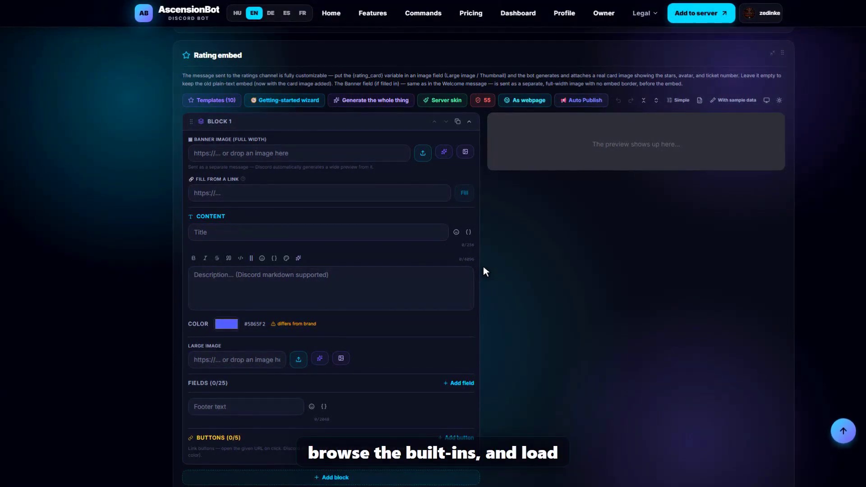
Step: Apply the Detailed template to the rating embed
{"action": "left_click", "coordinate": [212, 100]}
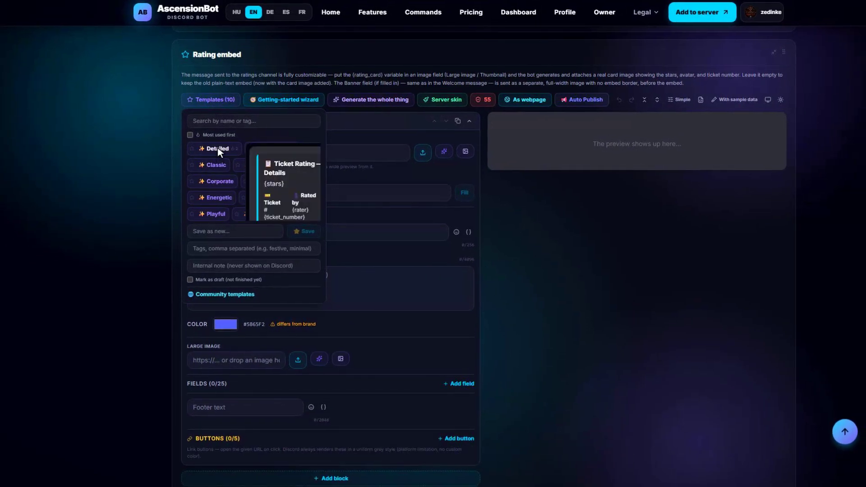
{"action": "left_click", "coordinate": [217, 148]}
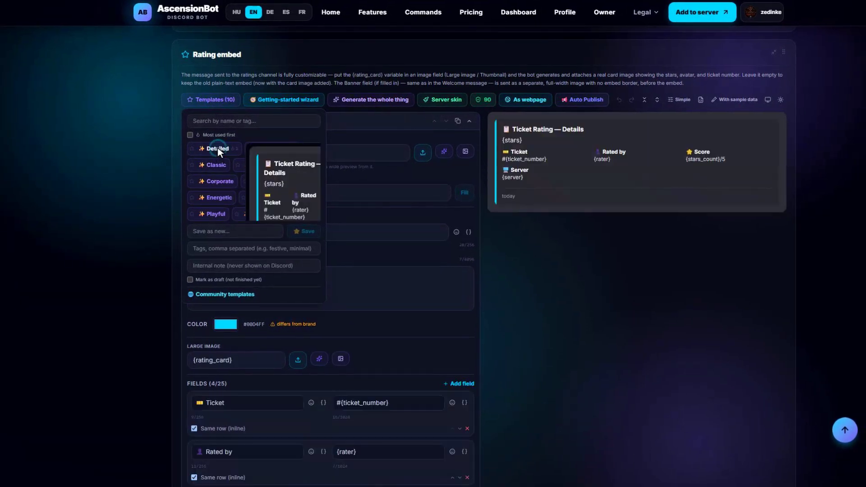
{"action": "left_click", "coordinate": [210, 98]}
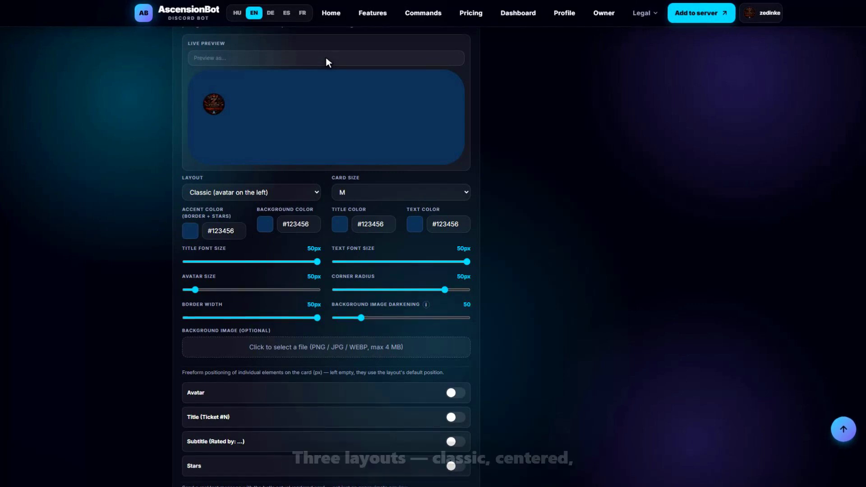
Step: Set the rating card layout to Centered and card size to L
{"action": "left_click", "coordinate": [251, 192]}
{"action": "key", "text": "Down"}
{"action": "key", "text": "Down"}
{"action": "key", "text": "Up"}
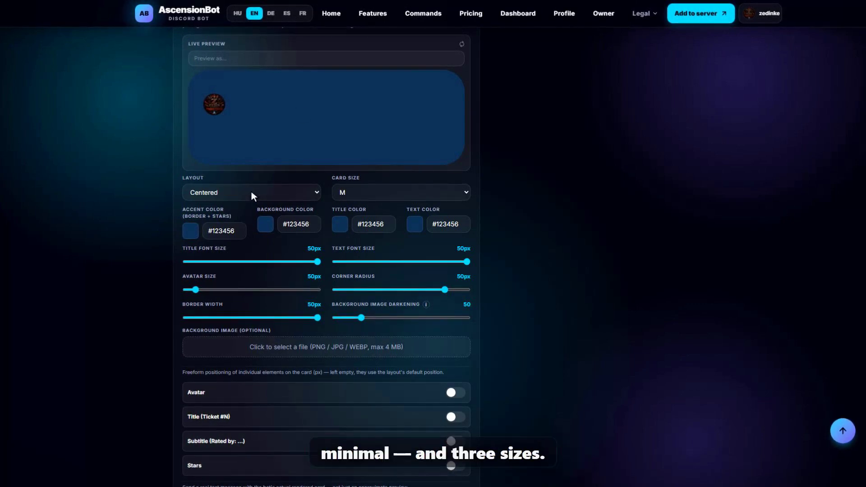
{"action": "key", "text": "Up"}
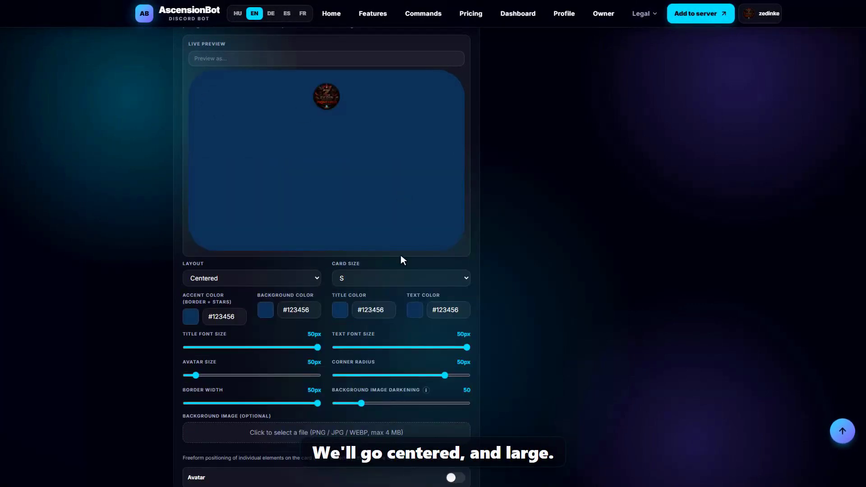
{"action": "key", "text": "Down"}
{"action": "key", "text": "Down"}
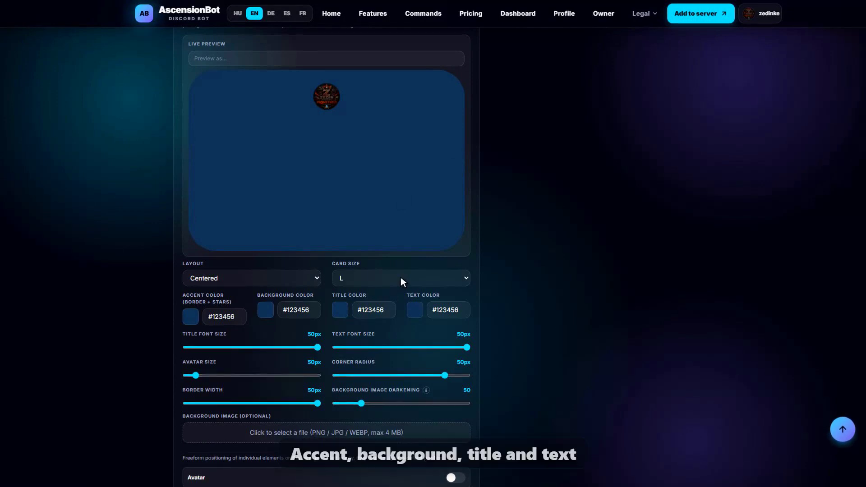
Step: Set card colours: accent #00D4FF, background #12141F, title #FFFFFF, text #B8C0DE
{"action": "left_click", "coordinate": [221, 317]}
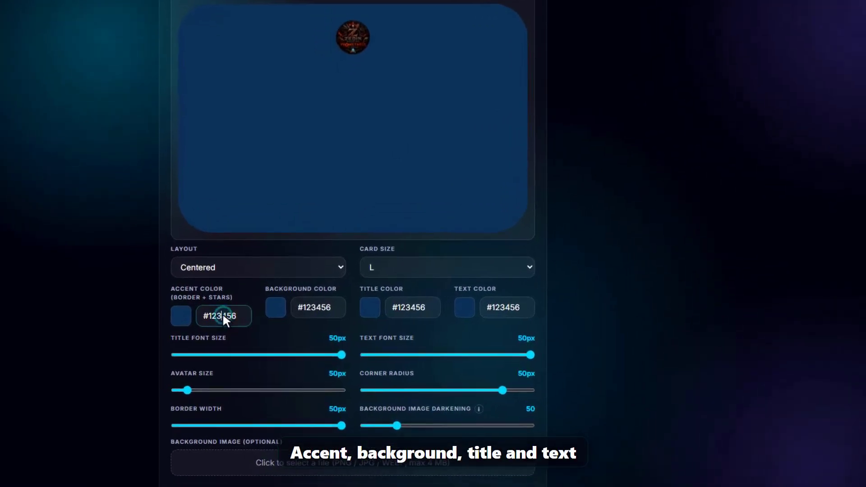
{"action": "key", "text": "ctrl+a"}
{"action": "type", "text": "#00D4FF"}
{"action": "left_click", "coordinate": [311, 307]}
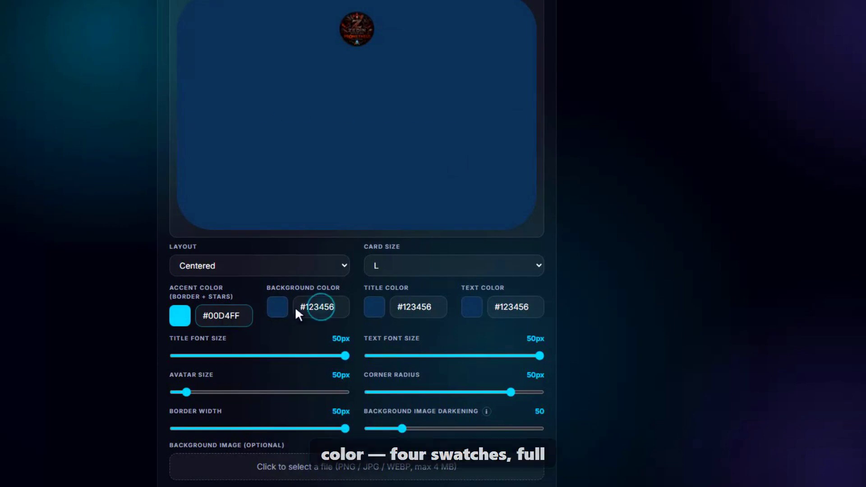
{"action": "key", "text": "ctrl+a"}
{"action": "type", "text": "#12141F"}
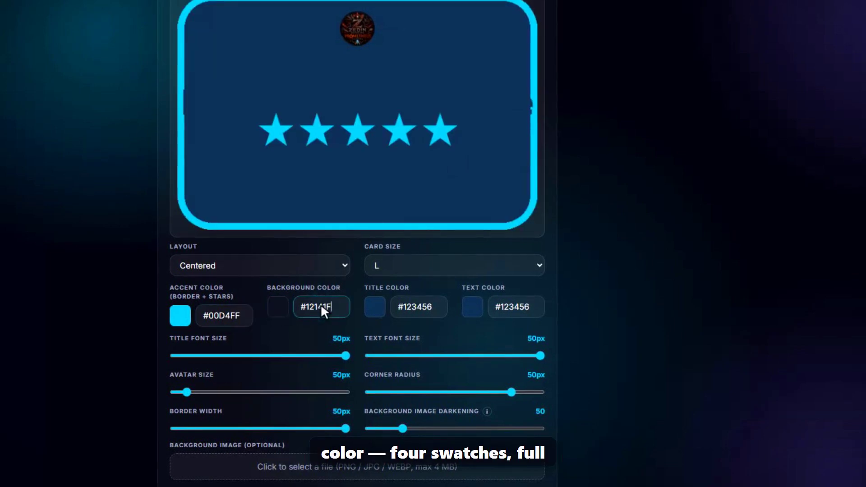
{"action": "left_click", "coordinate": [415, 307]}
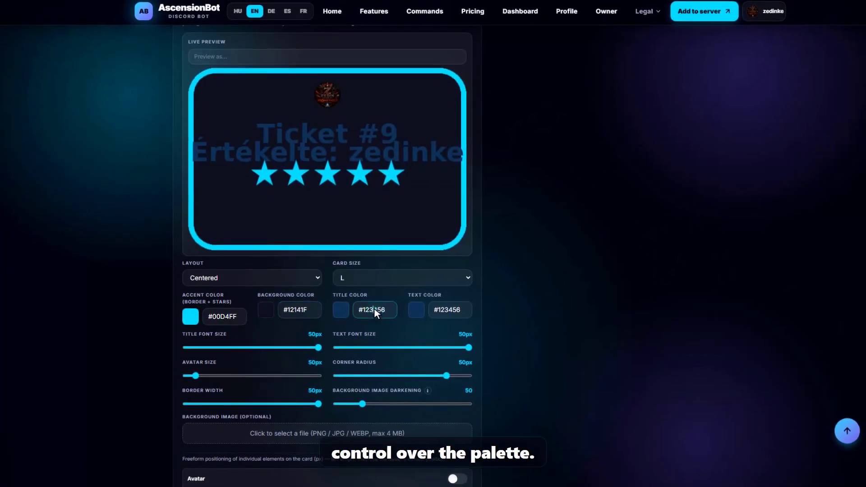
{"action": "key", "text": "ctrl+a"}
{"action": "type", "text": "#FFFFFF"}
{"action": "left_click", "coordinate": [448, 310]}
{"action": "key", "text": "ctrl+a"}
{"action": "type", "text": "#B8C0DE"}
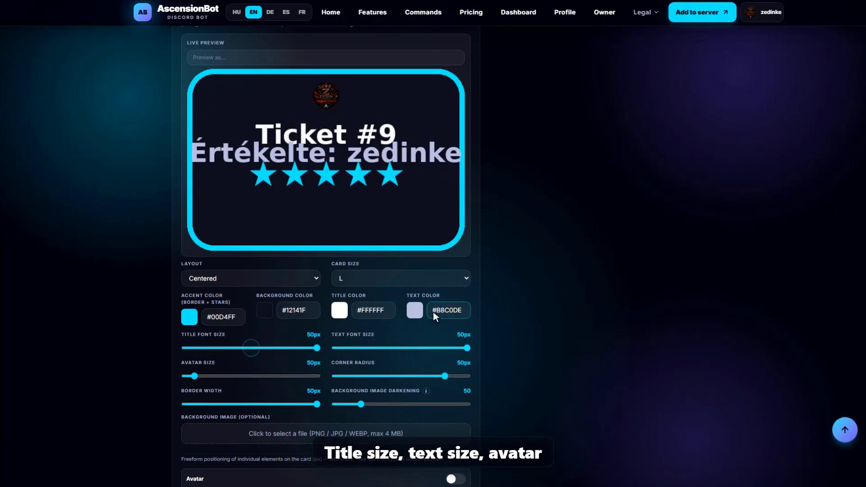
Step: Set title font 40px, text 29px, avatar 118px, radius 38px, border ~10px, darkening 136
{"action": "left_click", "coordinate": [251, 347]}
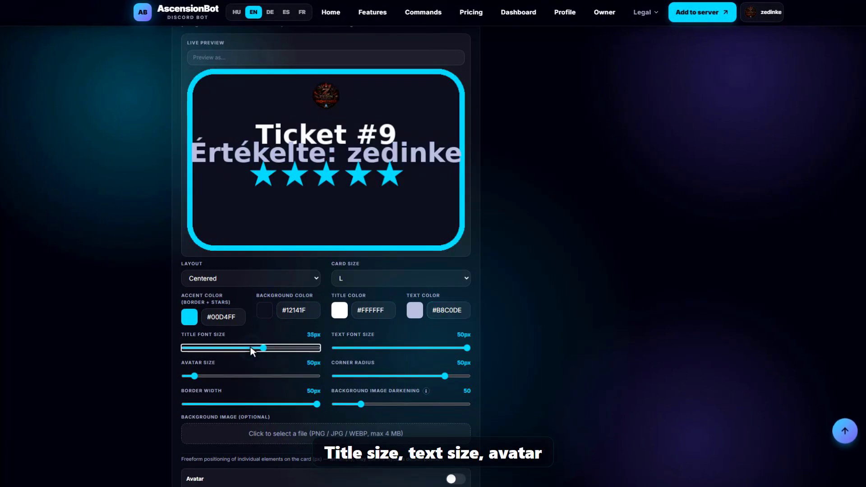
{"action": "left_click", "coordinate": [401, 348]}
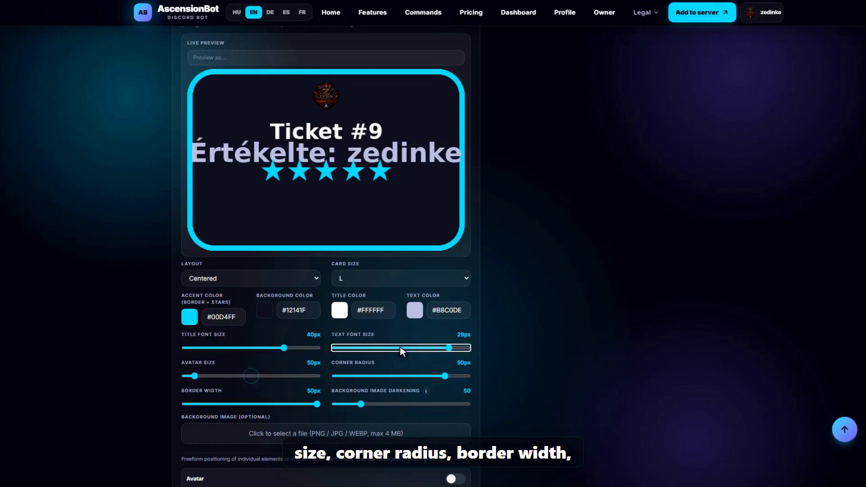
{"action": "left_click", "coordinate": [251, 376]}
{"action": "key", "text": "Right"}
{"action": "key", "text": "Right"}
{"action": "key", "text": "Right"}
{"action": "key", "text": "Right"}
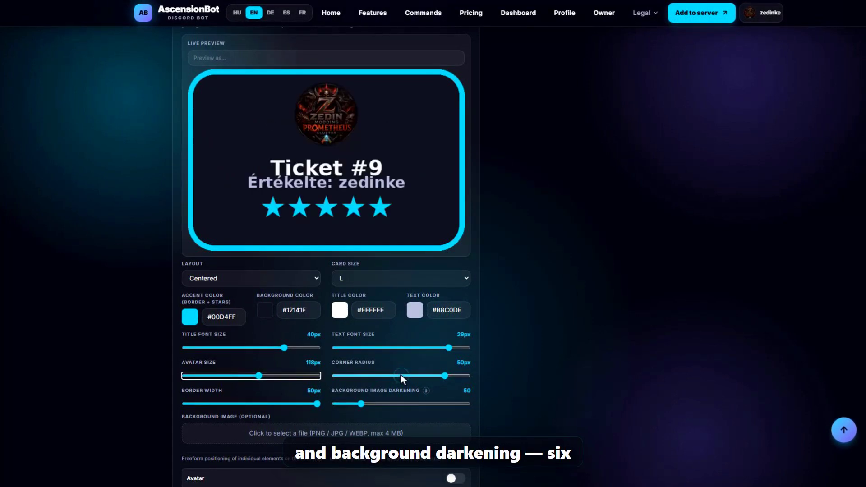
{"action": "left_click", "coordinate": [401, 375]}
{"action": "key", "text": "Right"}
{"action": "key", "text": "Right"}
{"action": "key", "text": "Right"}
{"action": "key", "text": "Right"}
{"action": "key", "text": "Right"}
{"action": "key", "text": "Right"}
{"action": "key", "text": "Right"}
{"action": "key", "text": "Right"}
{"action": "left_click", "coordinate": [251, 403]}
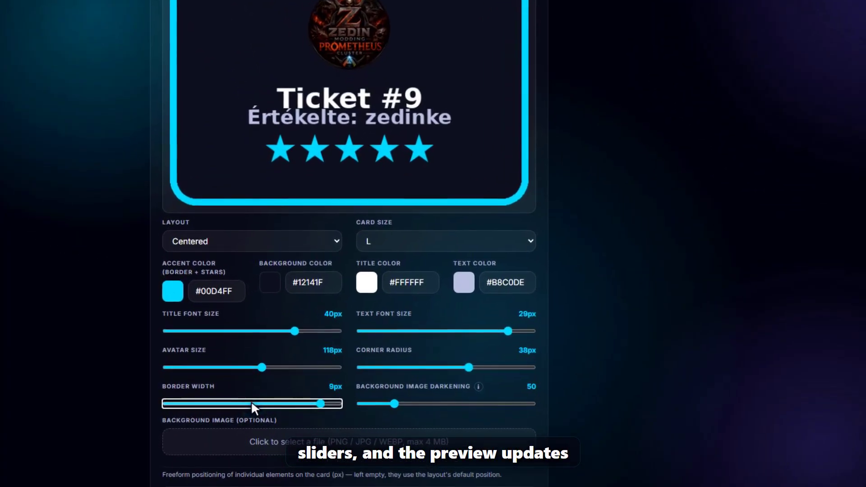
{"action": "left_click", "coordinate": [445, 404]}
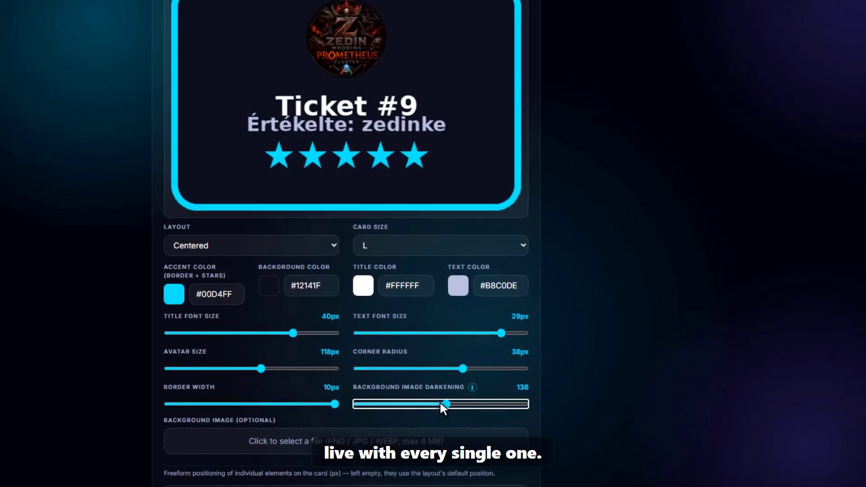
{"action": "scroll", "coordinate": [400, 402], "scroll_direction": "down", "scroll_amount": 7}
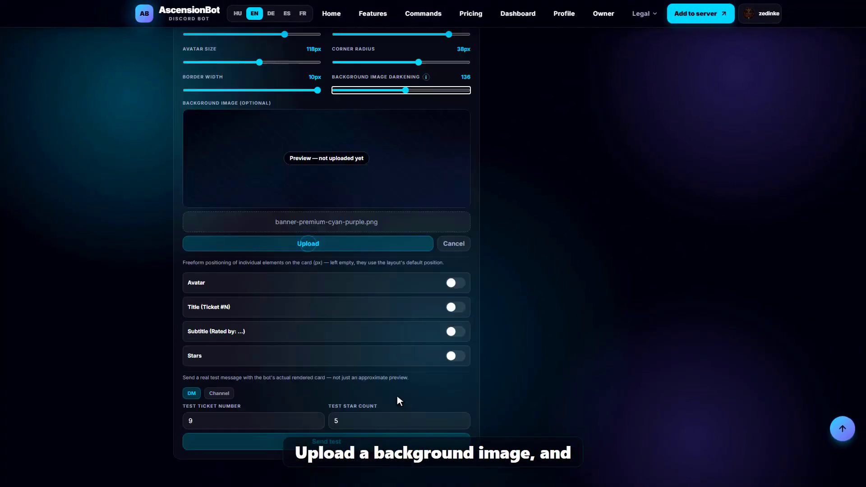
Step: Upload then remove the background image, and try avatar freeform positioning at X 328px before disabling it
{"action": "left_click", "coordinate": [307, 242]}
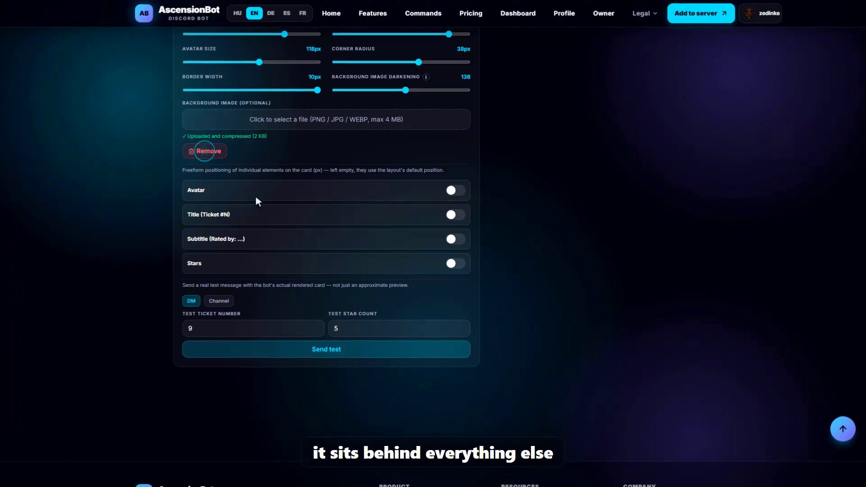
{"action": "left_click", "coordinate": [205, 151]}
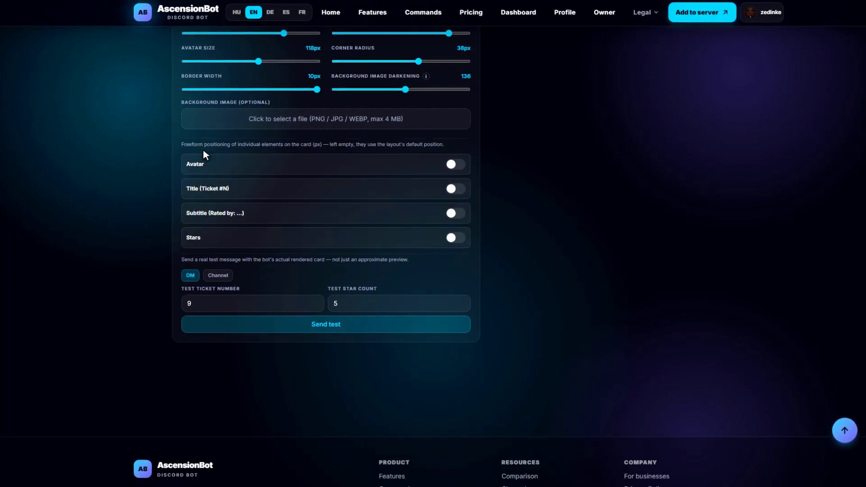
{"action": "left_click", "coordinate": [455, 164]}
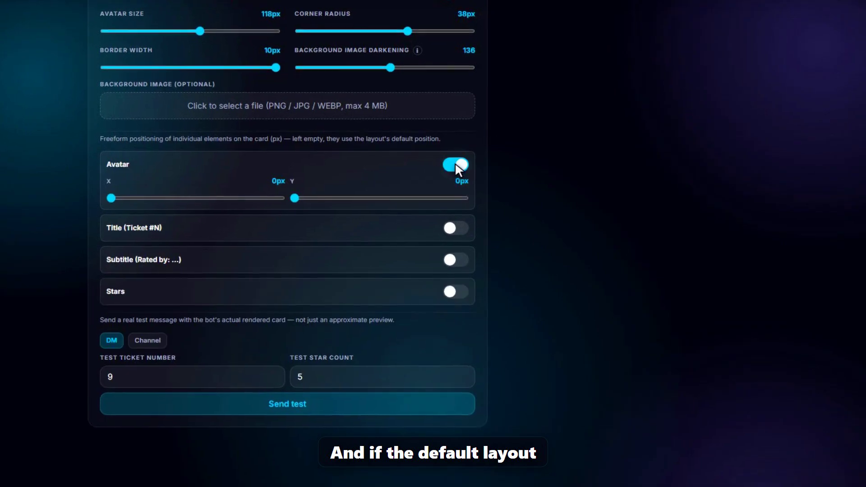
{"action": "left_click", "coordinate": [195, 197]}
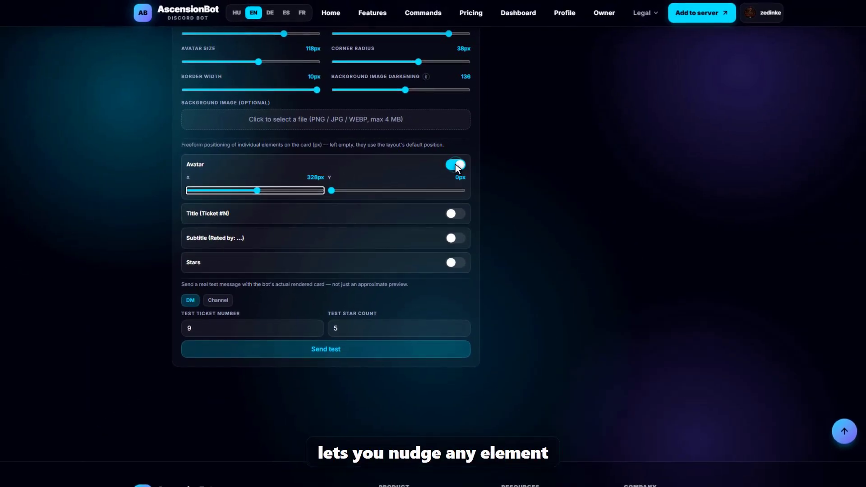
{"action": "left_click", "coordinate": [456, 165]}
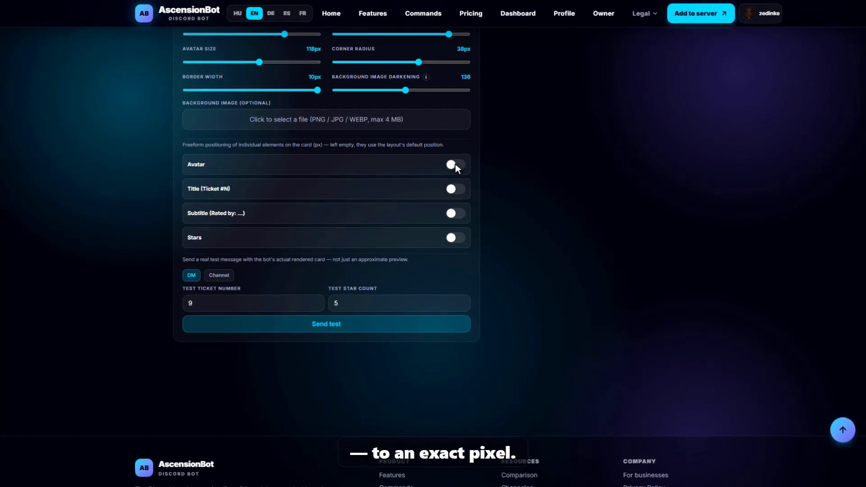
Step: Send a test rating card for ticket 47 with 5 stars
{"action": "left_click", "coordinate": [253, 301]}
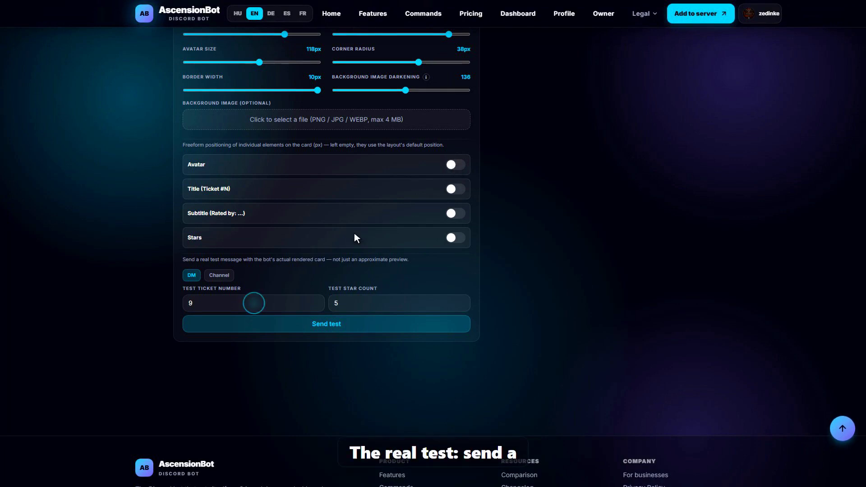
{"action": "key", "text": "BackSpace"}
{"action": "type", "text": "47"}
{"action": "left_click", "coordinate": [399, 301]}
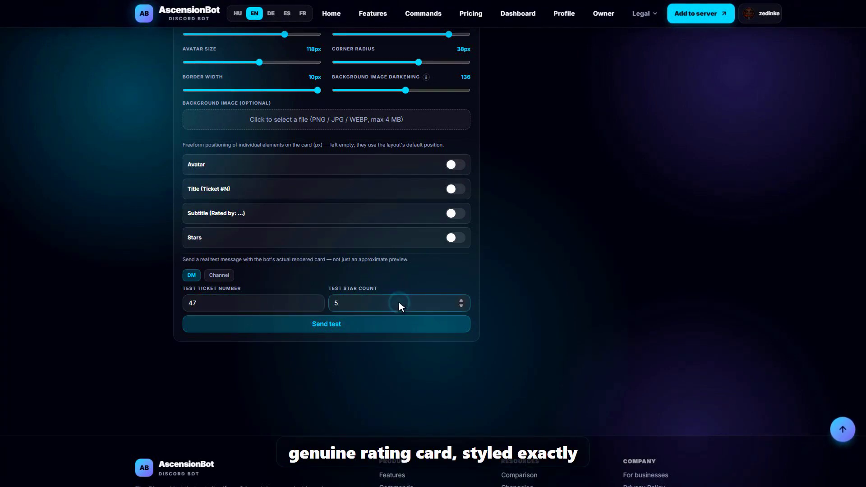
{"action": "left_click", "coordinate": [326, 323]}
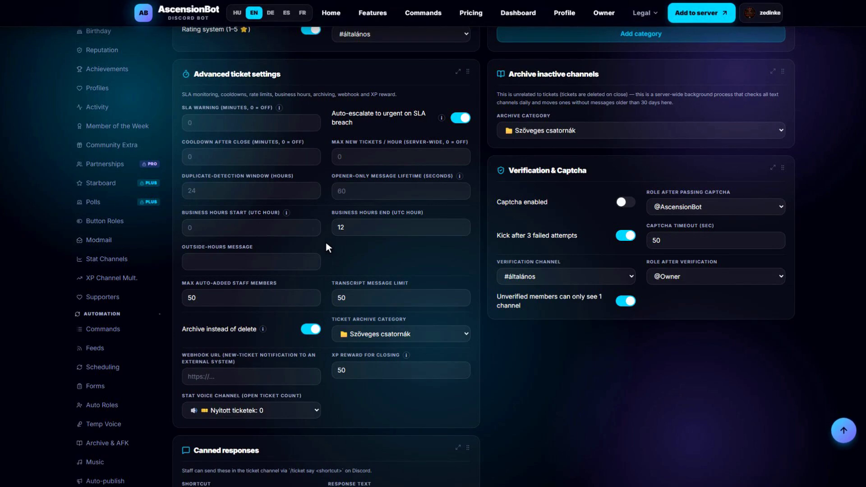
Step: Set SLA warning 30 min, cooldown 15, 20 tickets/hour, 12 h duplicate window, 45 s opener lifetime
{"action": "left_click", "coordinate": [251, 120]}
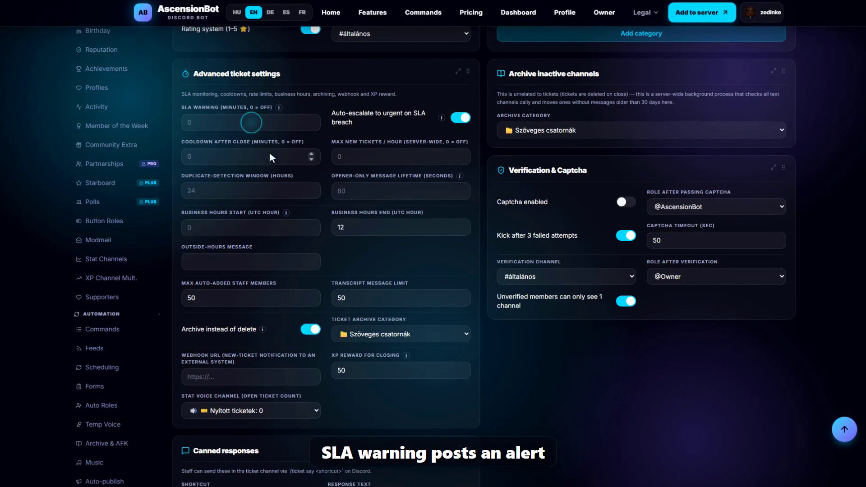
{"action": "type", "text": "30"}
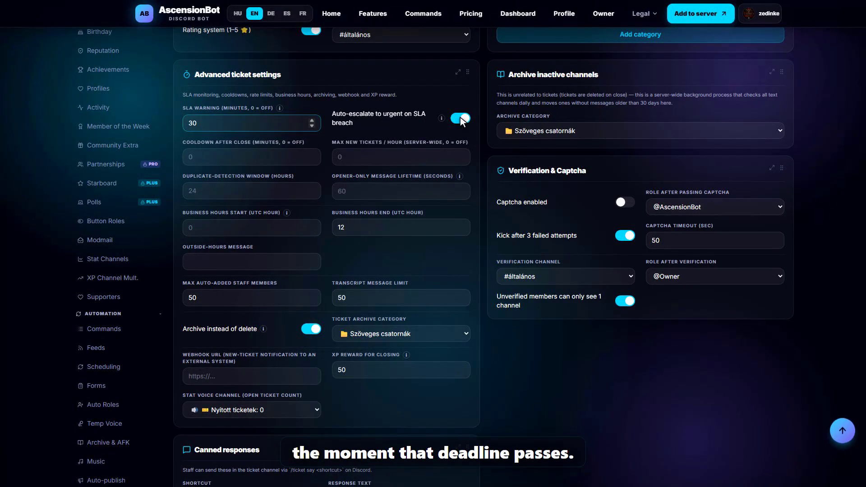
{"action": "left_click", "coordinate": [251, 156]}
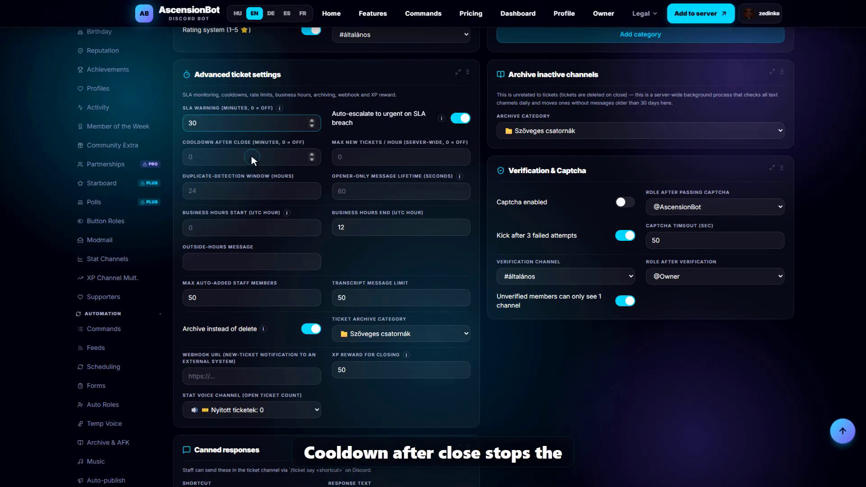
{"action": "type", "text": "15"}
{"action": "left_click", "coordinate": [400, 156]}
{"action": "type", "text": "20"}
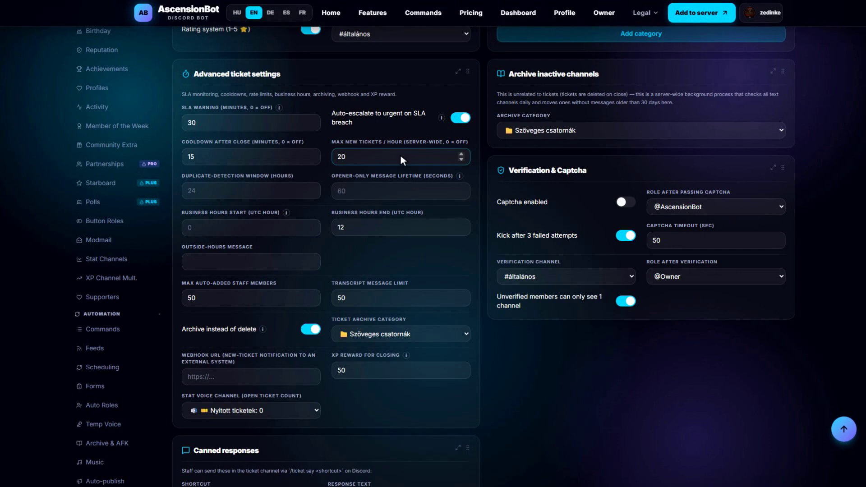
{"action": "left_click", "coordinate": [250, 190]}
{"action": "type", "text": "12"}
{"action": "left_click", "coordinate": [401, 190]}
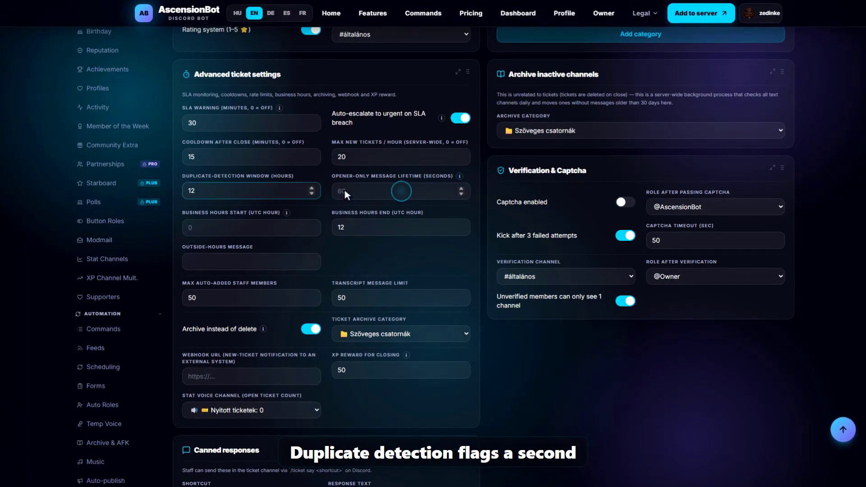
{"action": "type", "text": "45"}
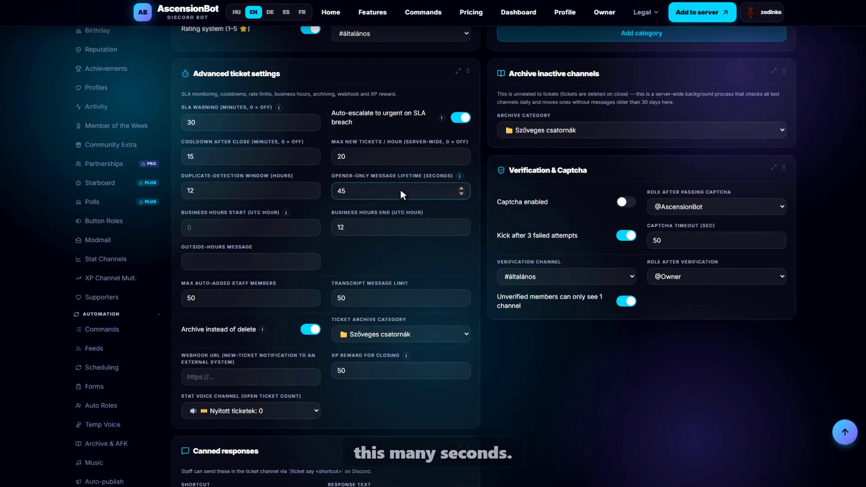
Step: Set business hours to 8–20 UTC with an outside-hours follow-up message
{"action": "left_click", "coordinate": [250, 226]}
{"action": "type", "text": "8"}
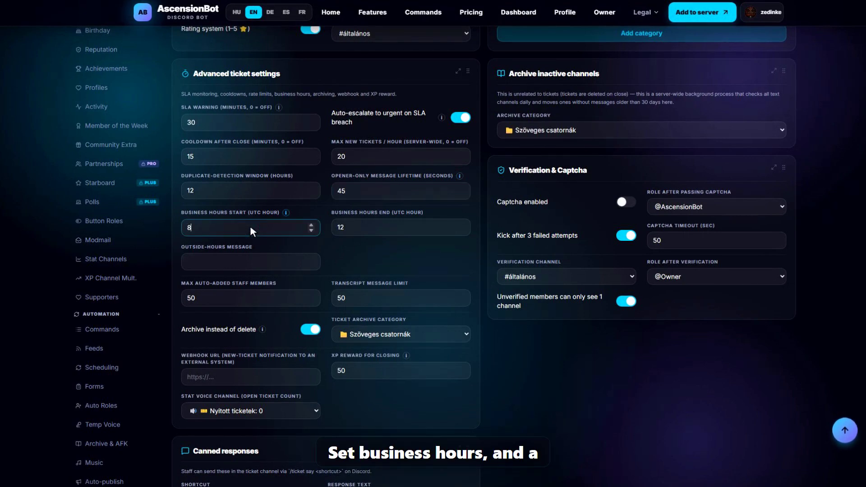
{"action": "double_click", "coordinate": [401, 226]}
{"action": "type", "text": "20"}
{"action": "left_click", "coordinate": [251, 259]}
{"action": "type", "text": "We're outsid"}
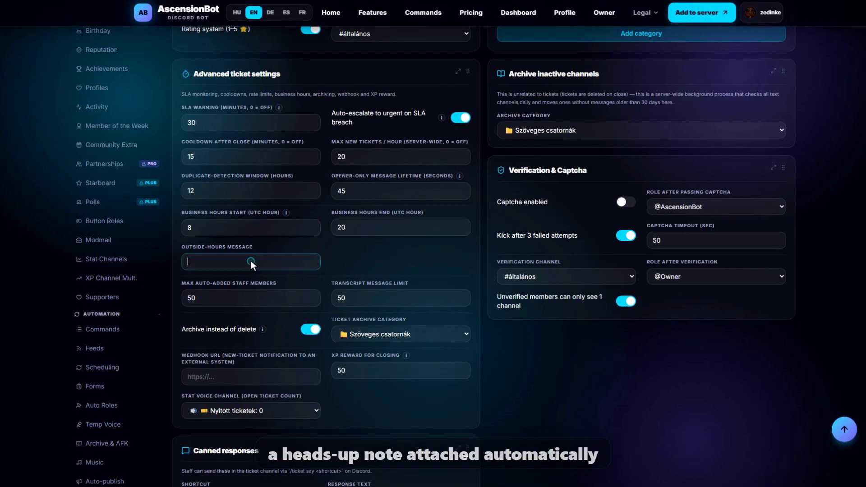
{"action": "type", "text": "e business hours right now — a team member will follow up as soon as we're back online."}
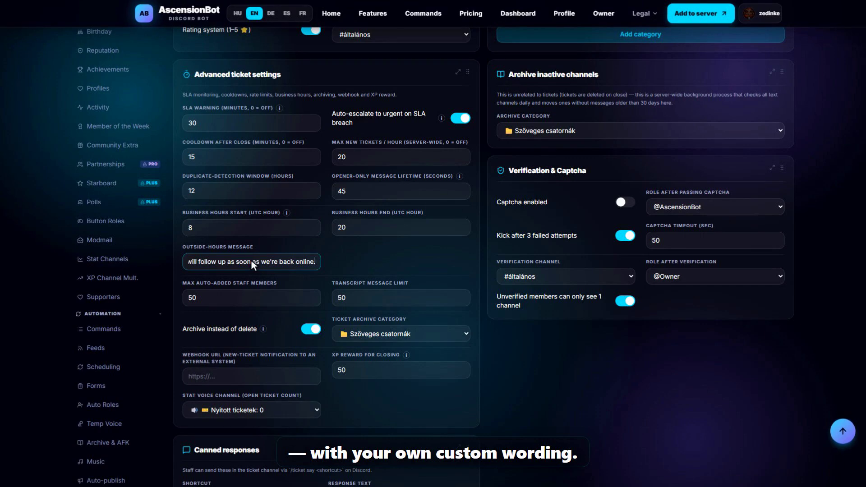
Step: Cap auto-added staff at 10, transcripts at 300 messages, and archive closed tickets to Staff
{"action": "left_click", "coordinate": [251, 297]}
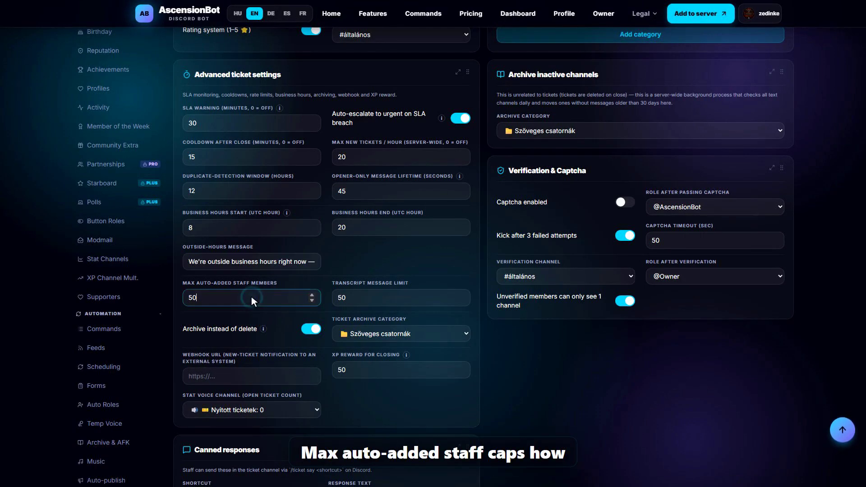
{"action": "key", "text": "BackSpace"}
{"action": "key", "text": "BackSpace"}
{"action": "type", "text": "10"}
{"action": "left_click", "coordinate": [401, 298]}
{"action": "key", "text": "BackSpace"}
{"action": "key", "text": "BackSpace"}
{"action": "type", "text": "300"}
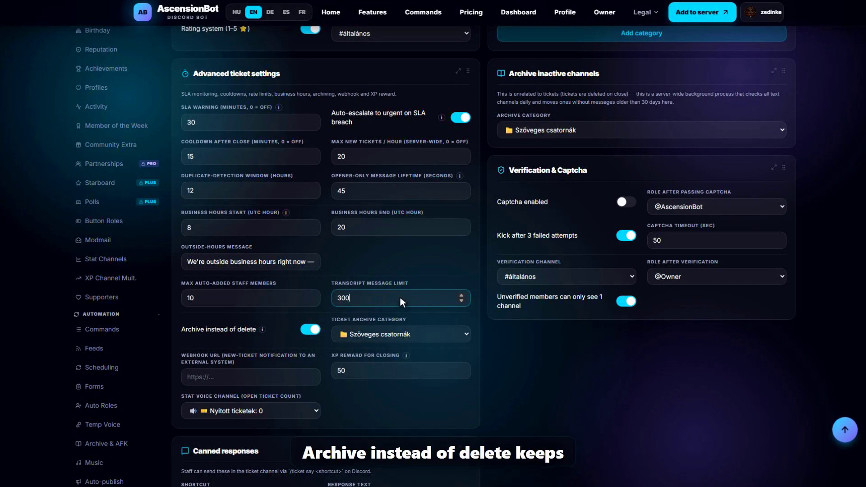
{"action": "left_click", "coordinate": [400, 334]}
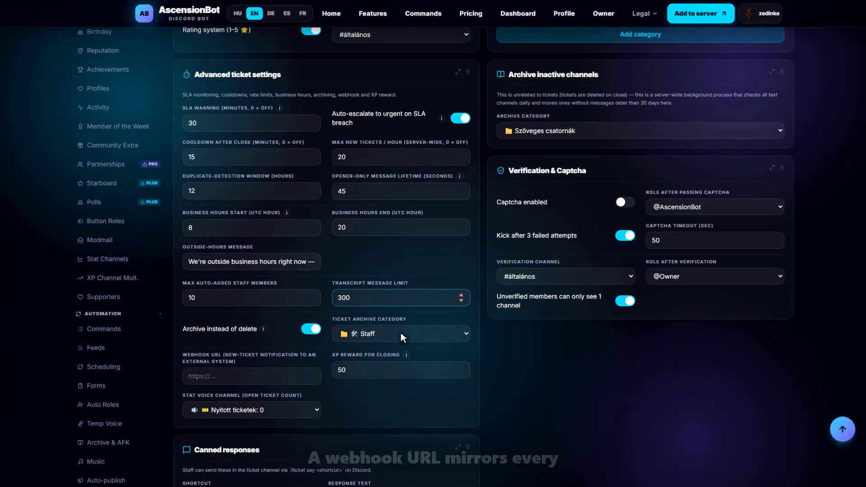
Step: Set the new-ticket webhook to the Zapier hook URL and the closing XP reward to 25
{"action": "left_click", "coordinate": [251, 375]}
{"action": "type", "text": "https://hooks.zapier.com/hooks/catch/123456/abcdef"}
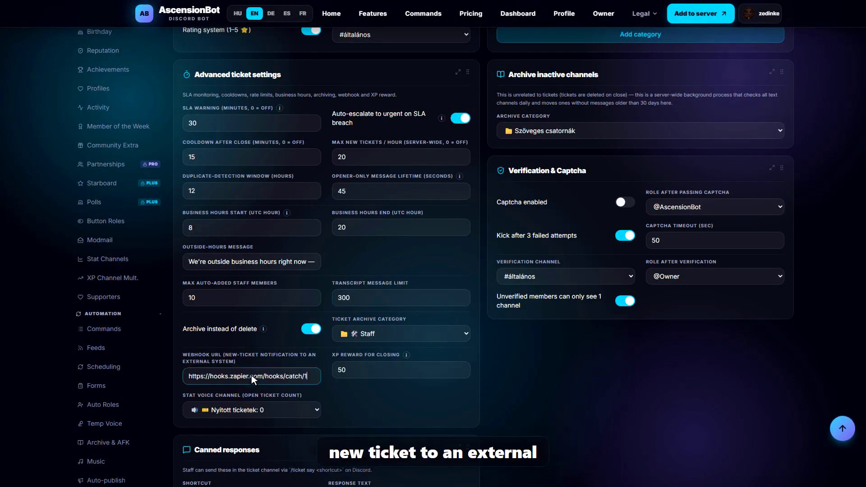
{"action": "double_click", "coordinate": [397, 369]}
{"action": "type", "text": "25"}
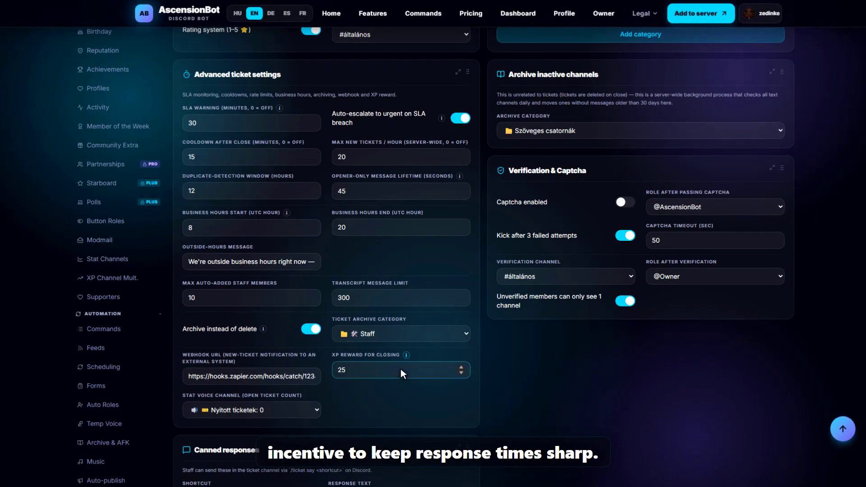
Step: Use Boosts as the ticket stat channel and archive inactive channels into Modmail
{"action": "left_click", "coordinate": [250, 409]}
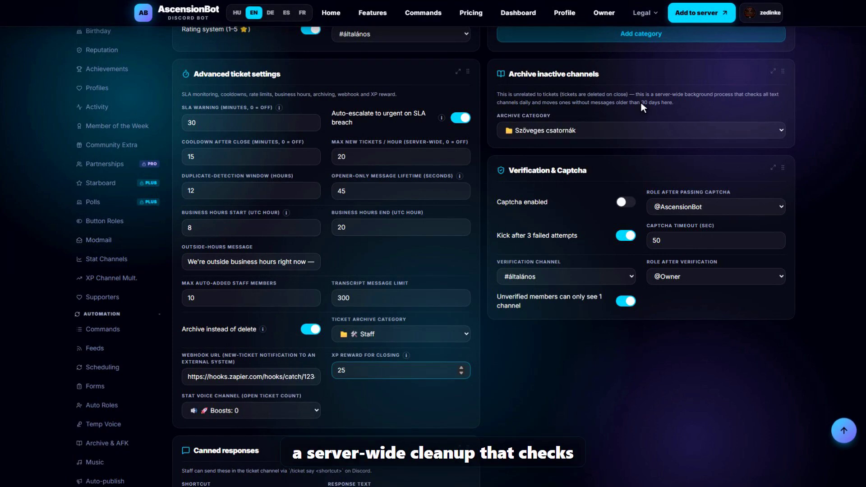
{"action": "left_click", "coordinate": [640, 130]}
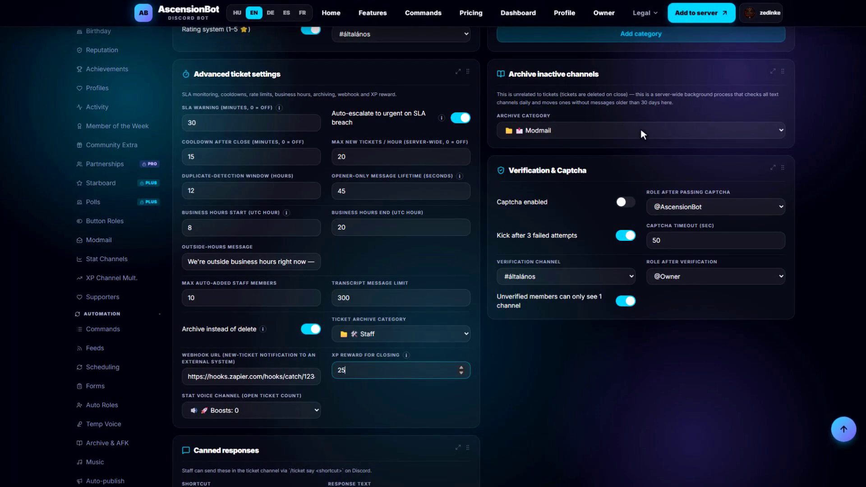
{"action": "left_click", "coordinate": [625, 201]}
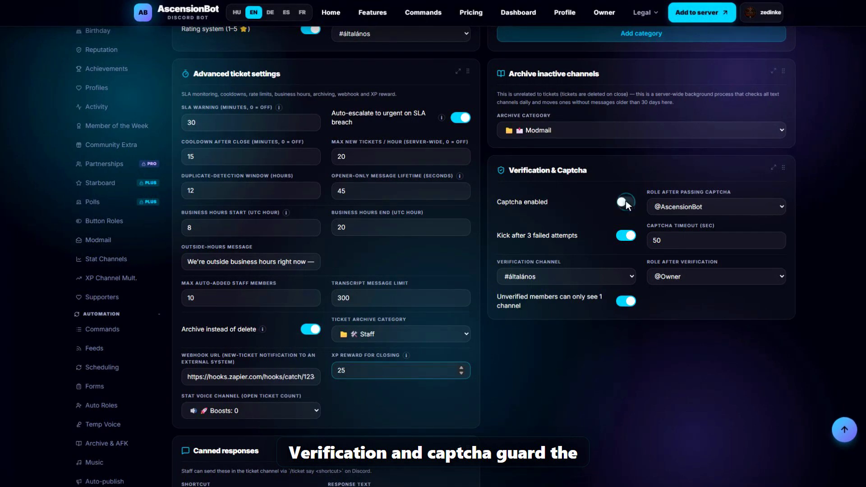
{"action": "left_click", "coordinate": [649, 206]}
{"action": "left_click", "coordinate": [715, 205]}
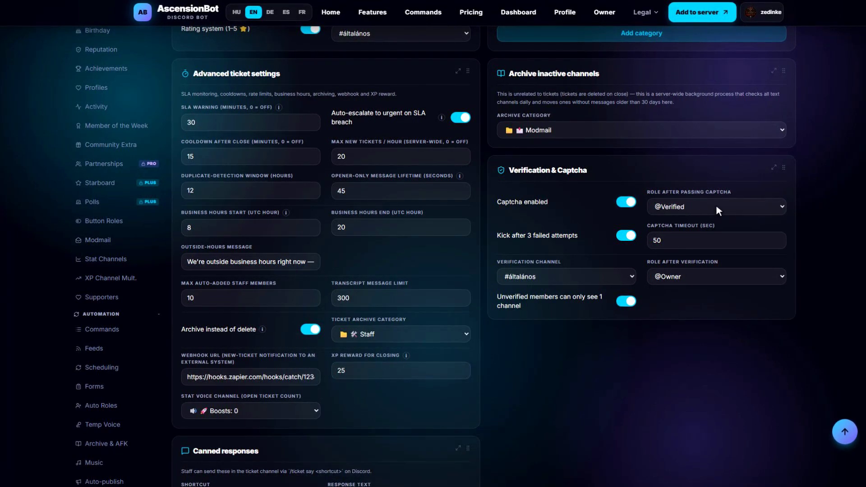
{"action": "left_click", "coordinate": [627, 236]}
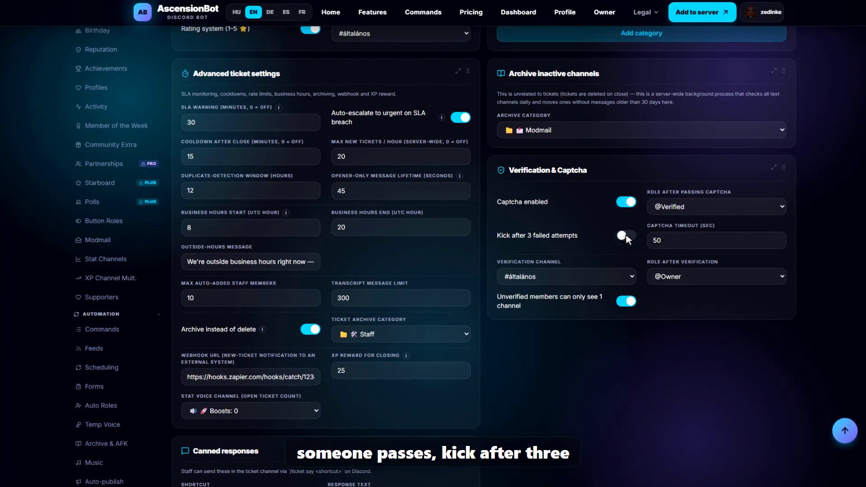
{"action": "double_click", "coordinate": [716, 238]}
{"action": "type", "text": "300"}
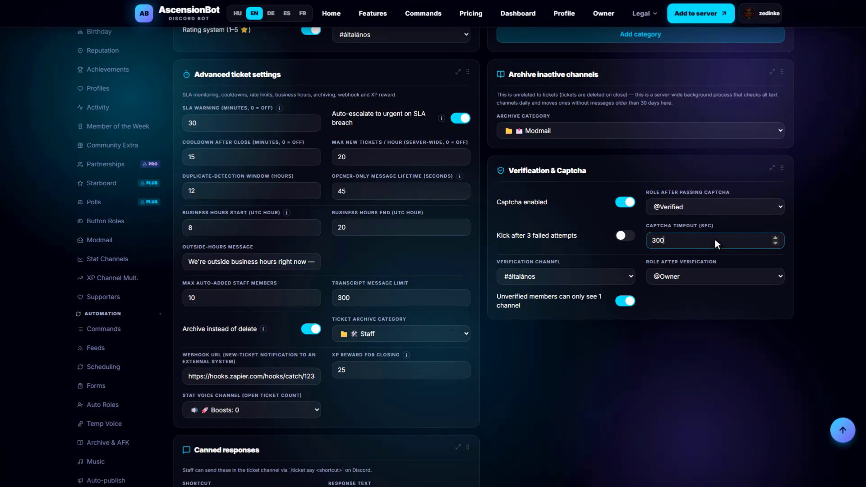
{"action": "left_click", "coordinate": [565, 276]}
{"action": "left_click", "coordinate": [714, 275]}
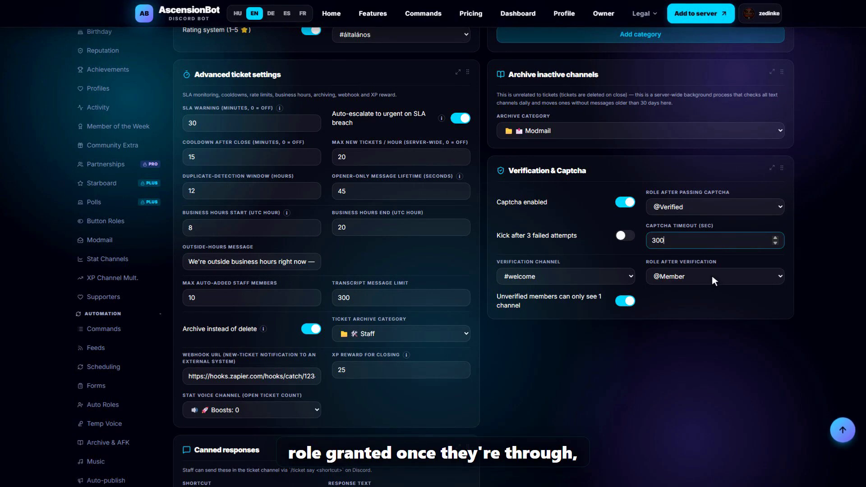